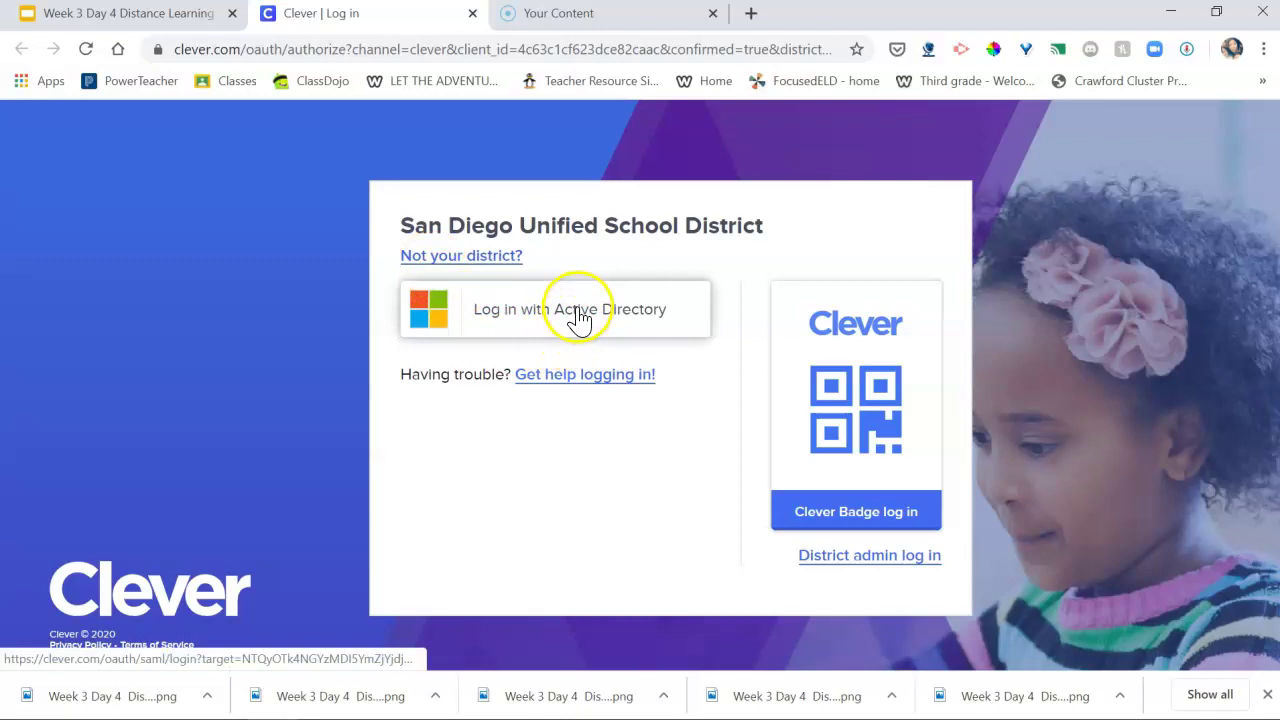
Step: Check the lesson slide's login instructions, then log in to Clever with Active Directory for San Diego Unified
click(160, 15)
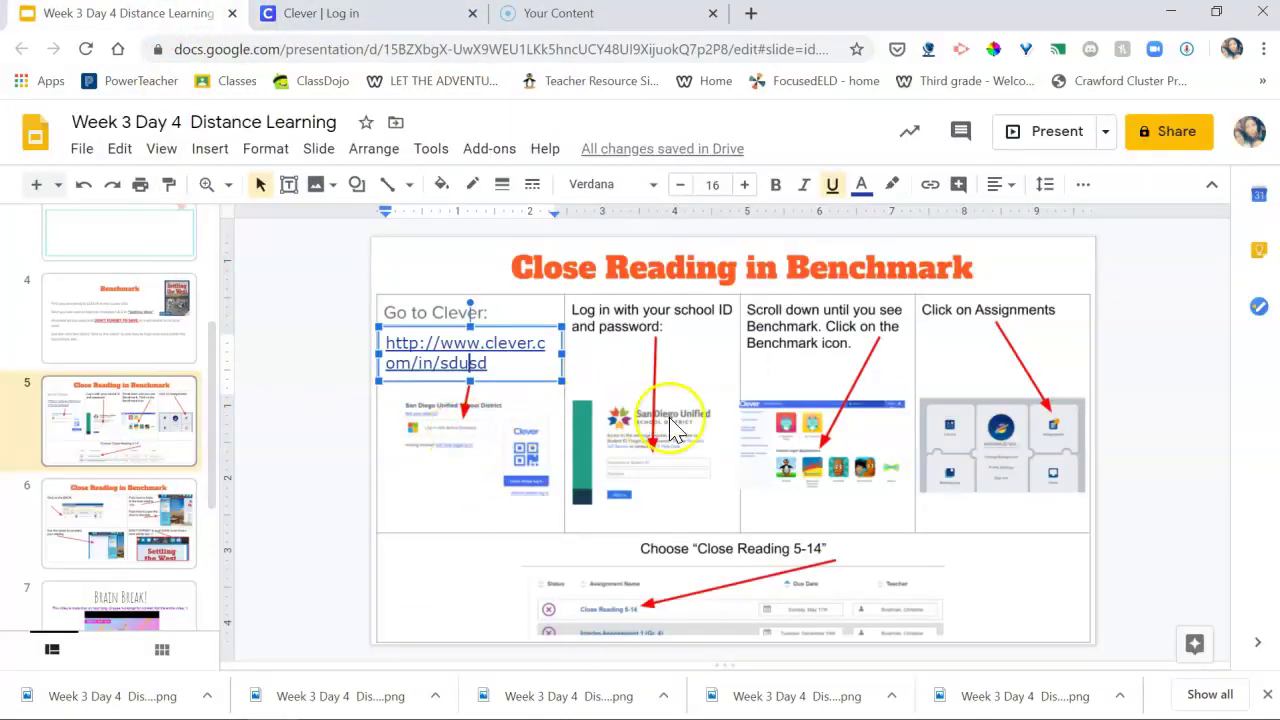
click(305, 14)
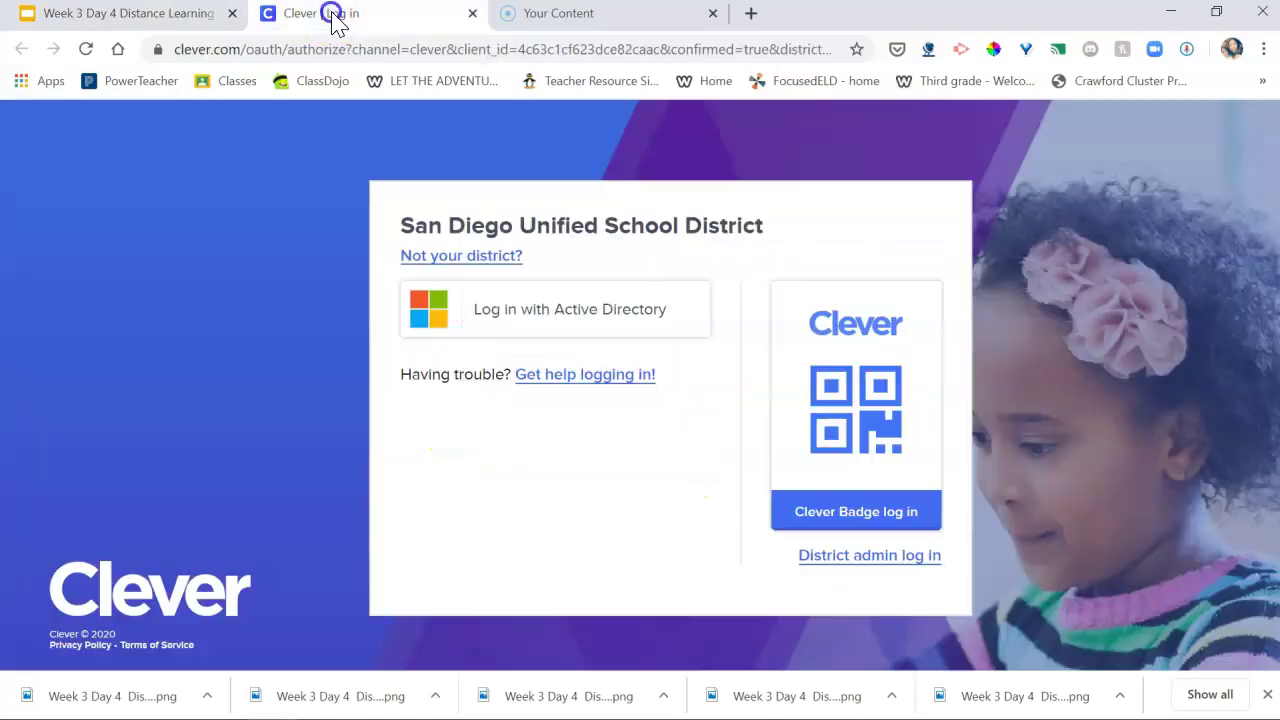
click(543, 318)
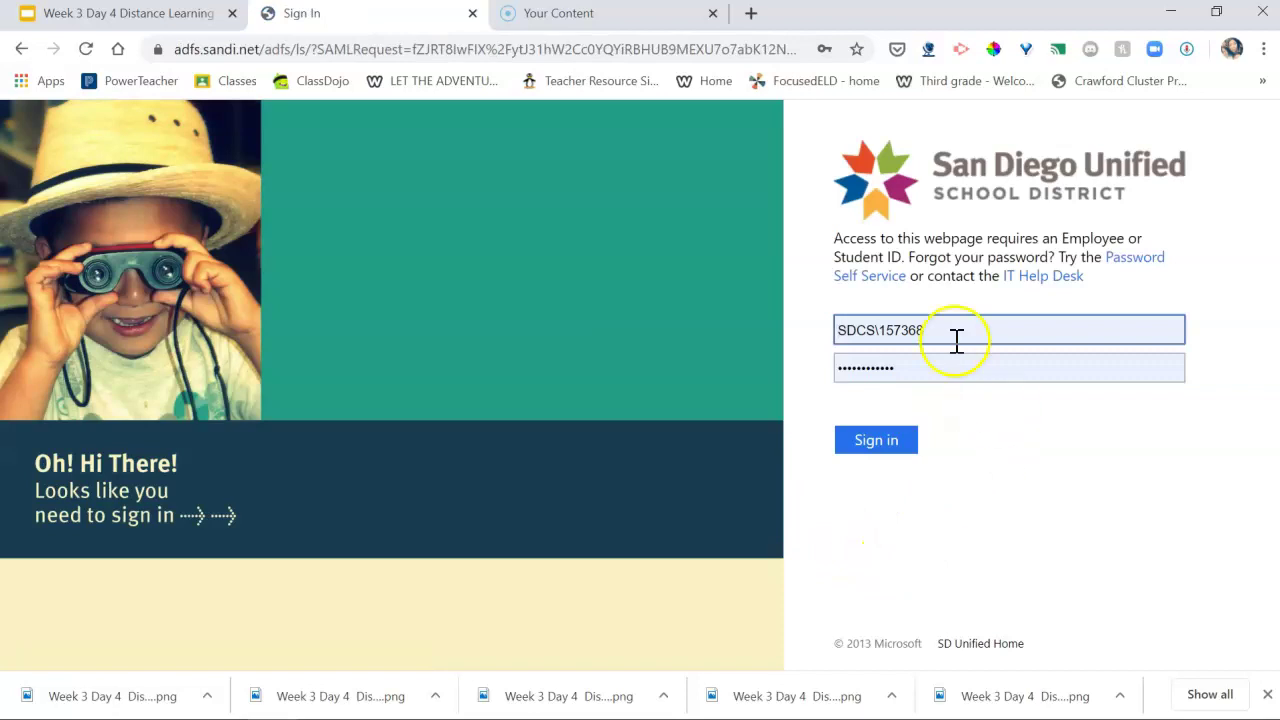
click(118, 14)
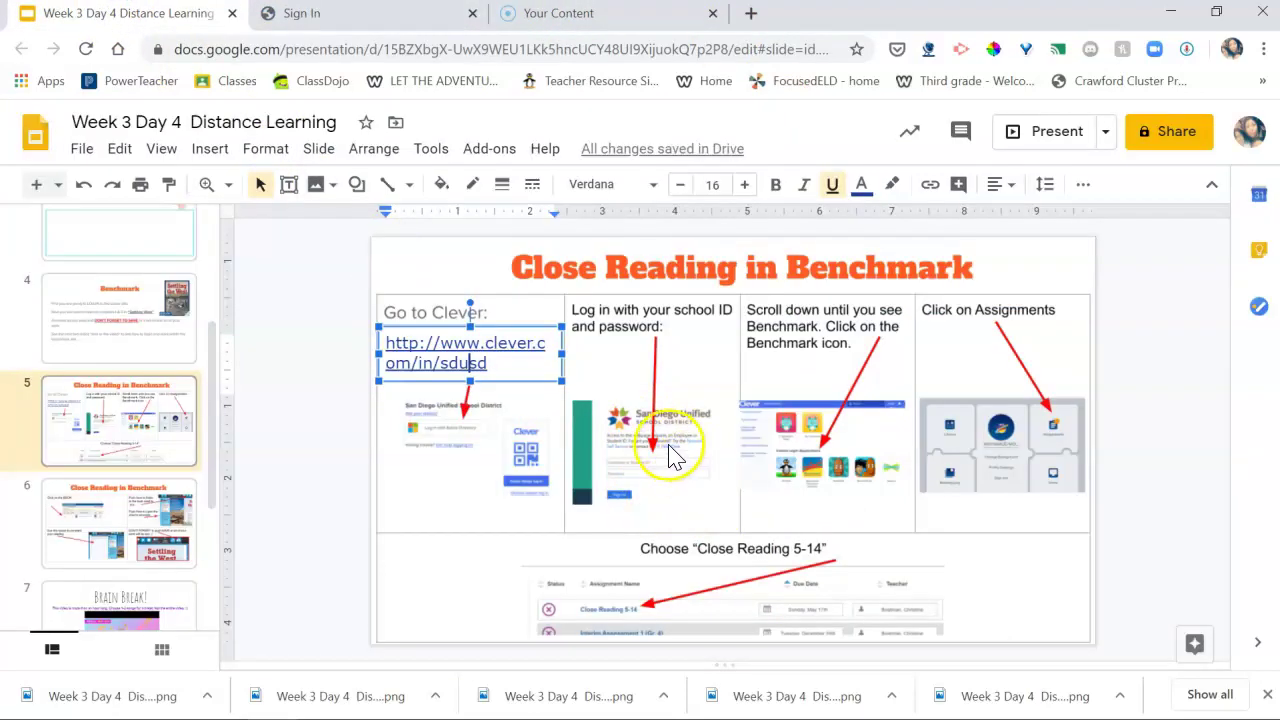
Step: Replace the saved ID and password with the student's own credentials and sign in
click(390, 15)
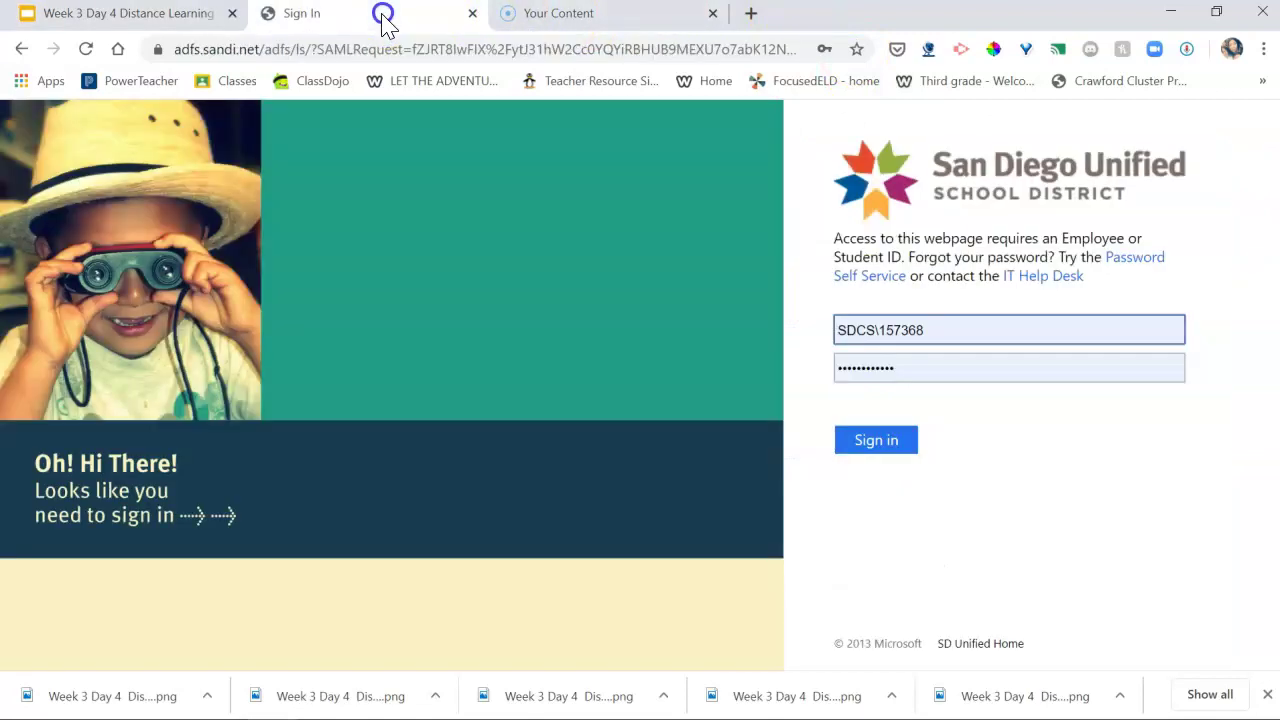
triple_click(838, 330)
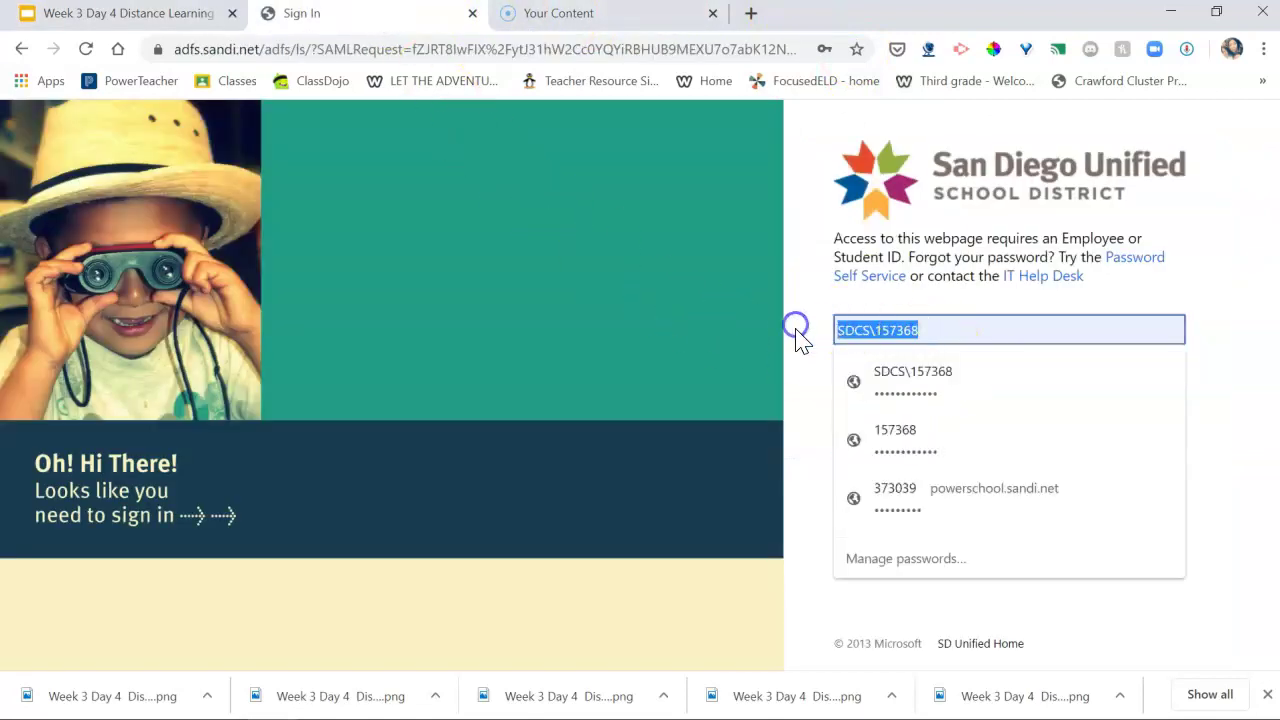
key(BackSpace)
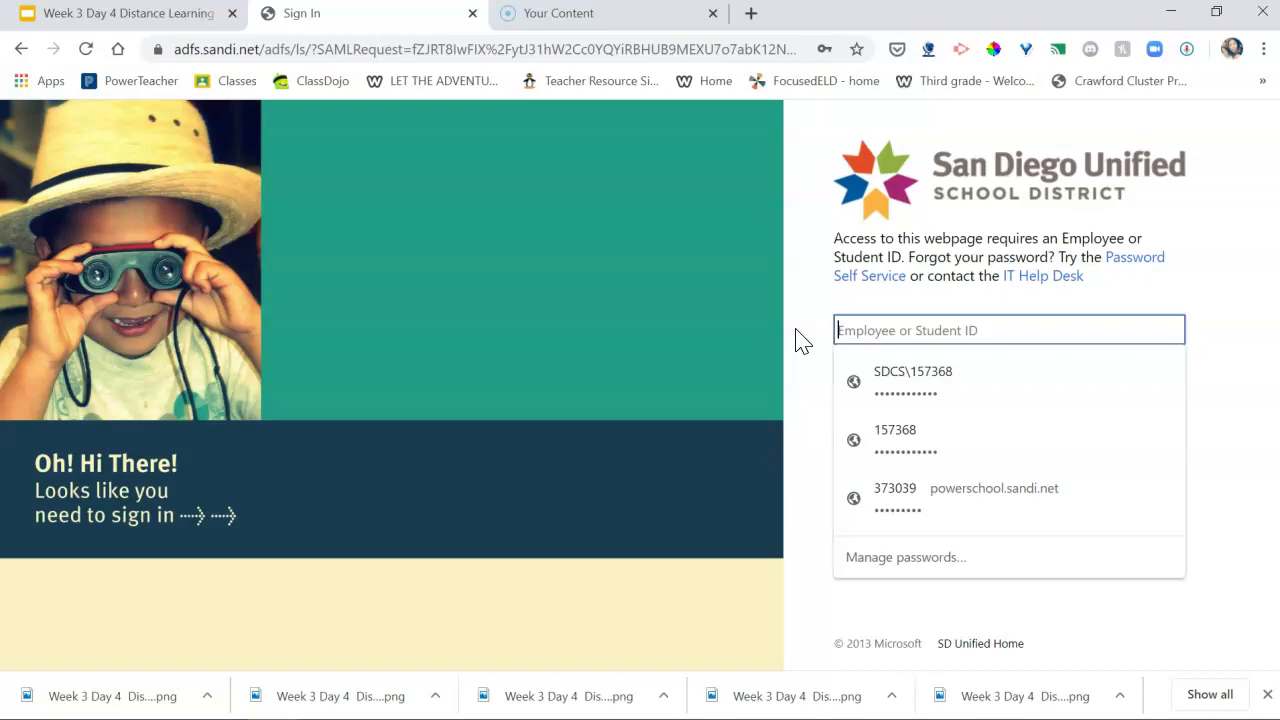
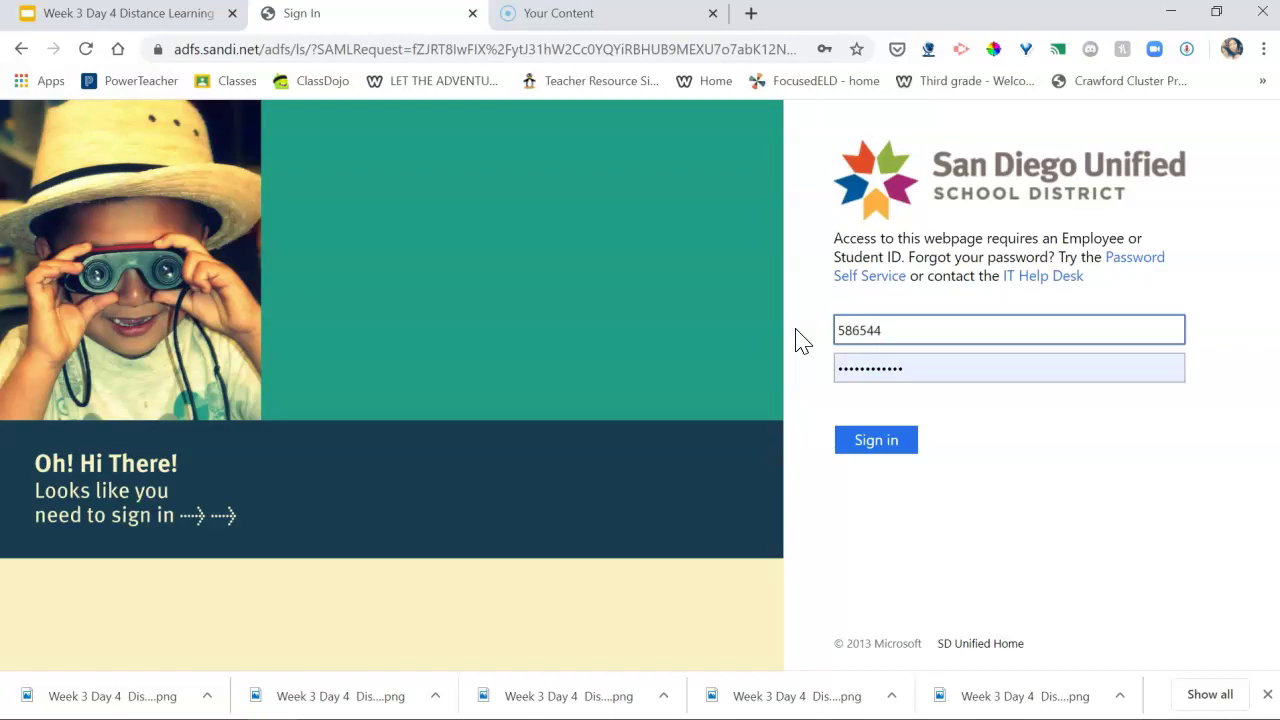
drag(920, 369, 783, 367)
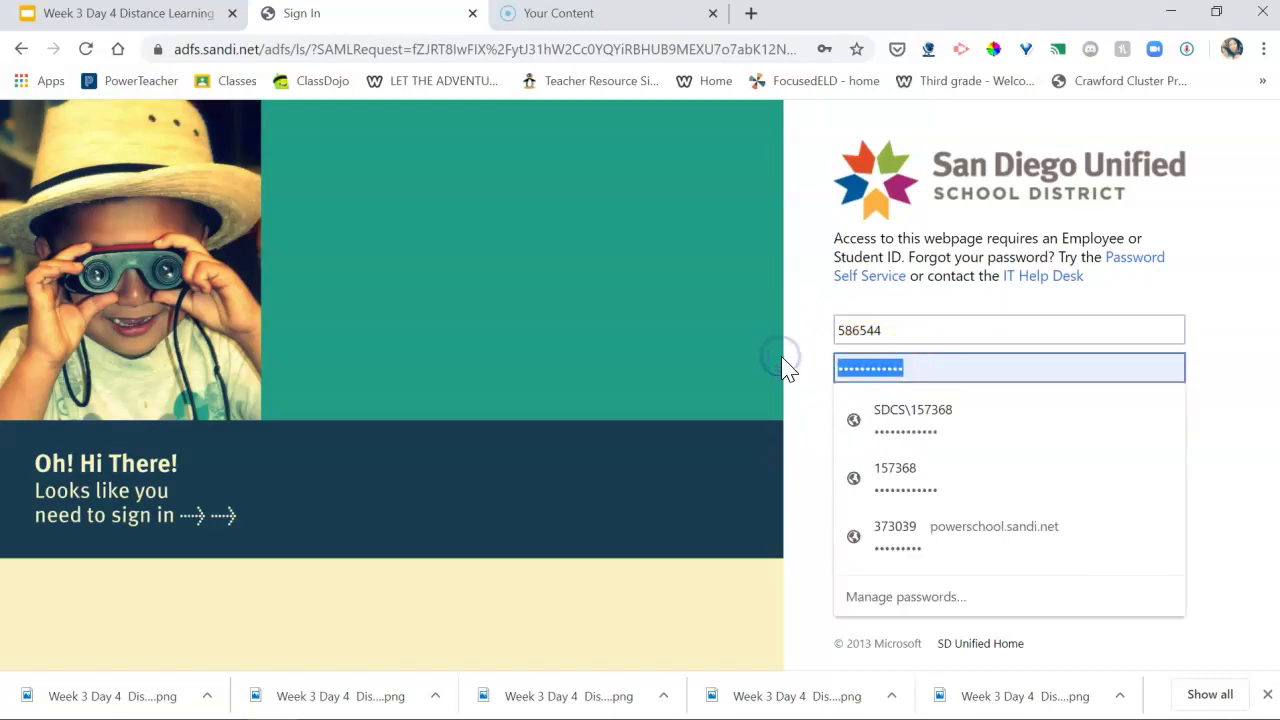
text(s)
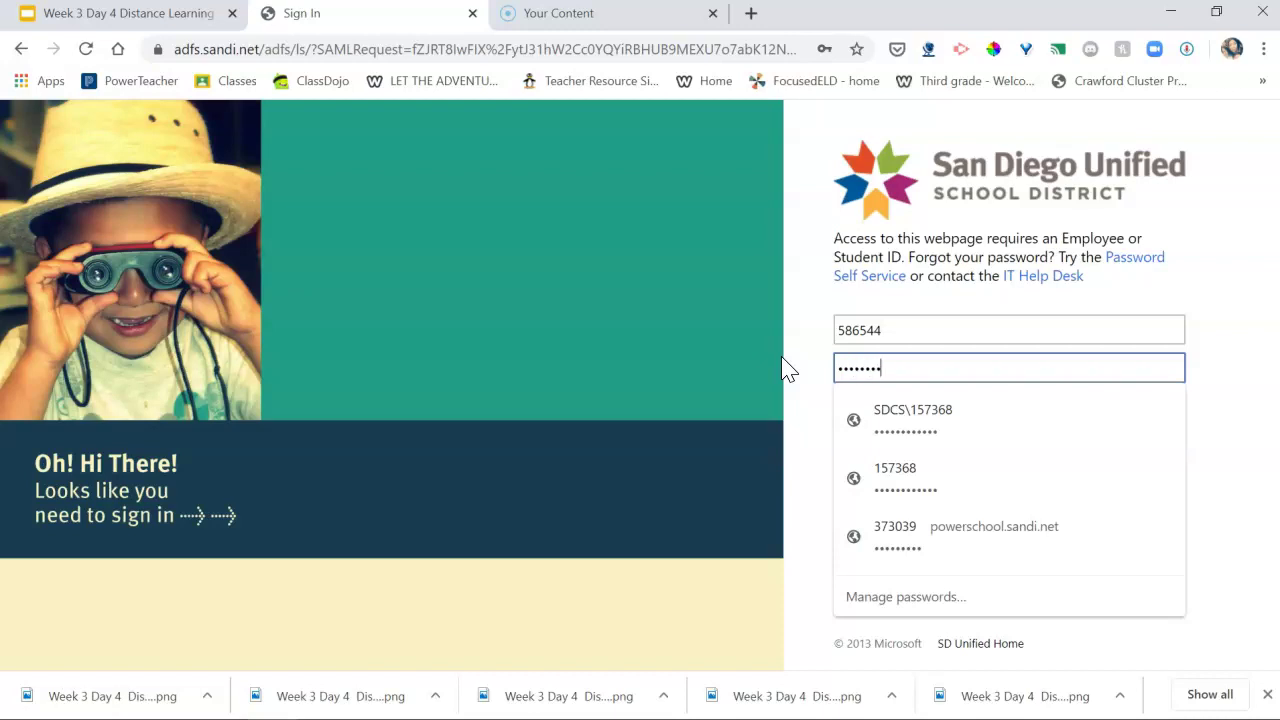
click(771, 360)
click(845, 445)
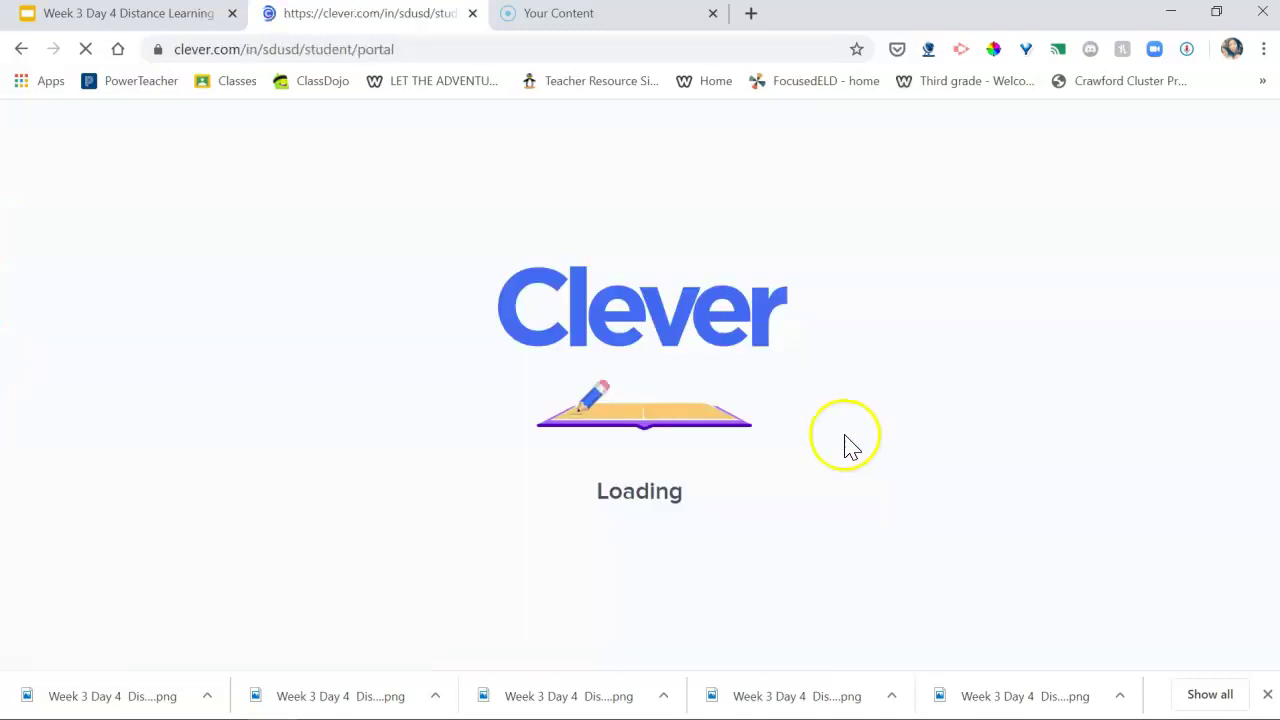
Step: Launch Benchmark Education Company from the Clever portal's Instant Login Applications
click(178, 15)
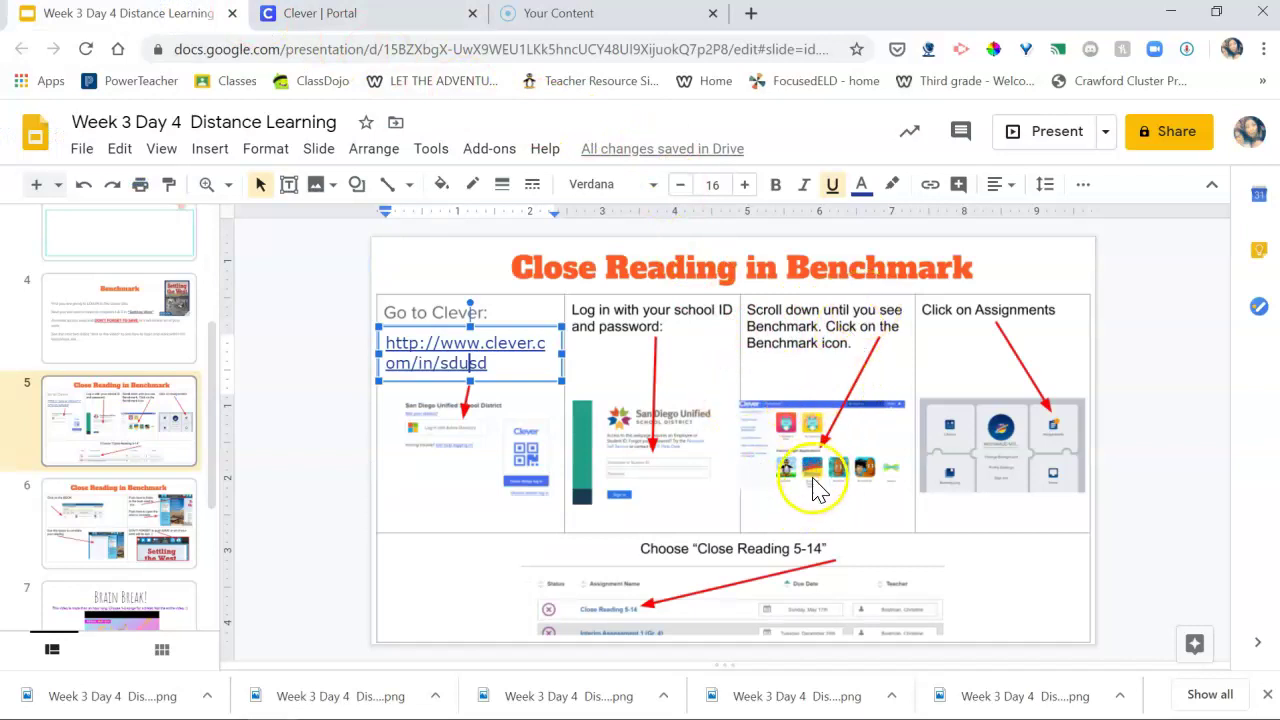
click(355, 15)
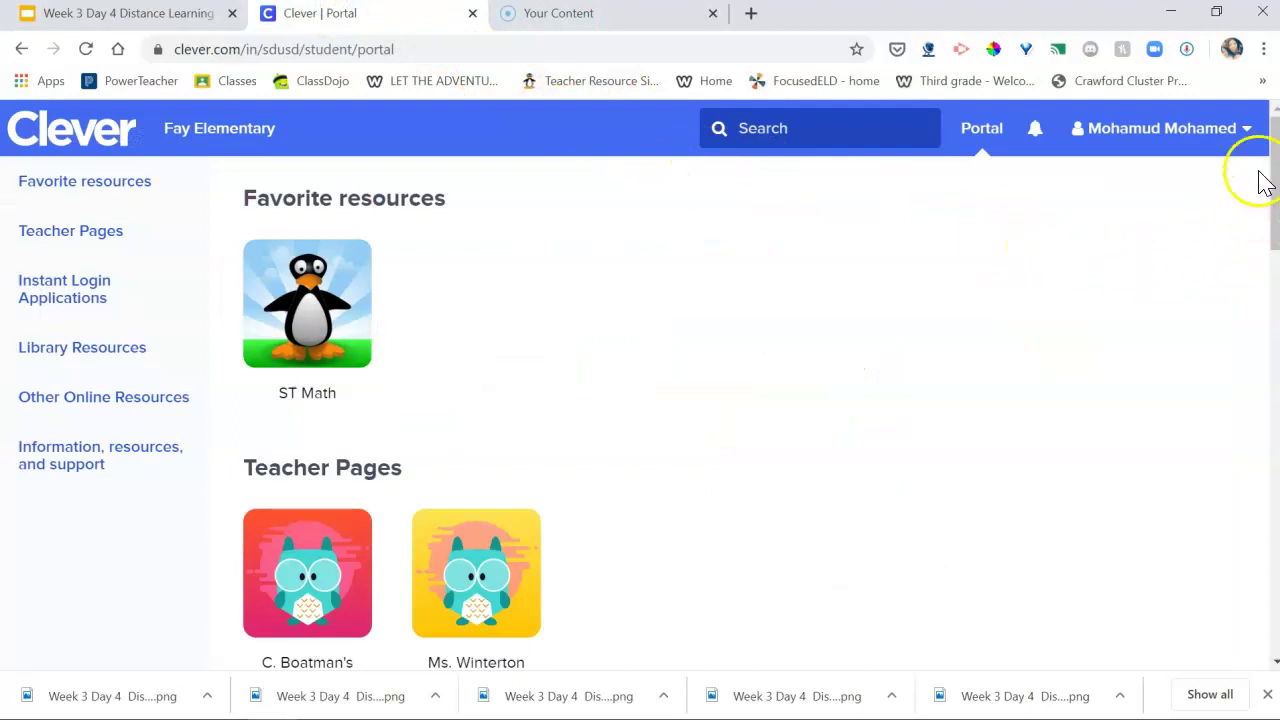
drag(1272, 175, 1265, 257)
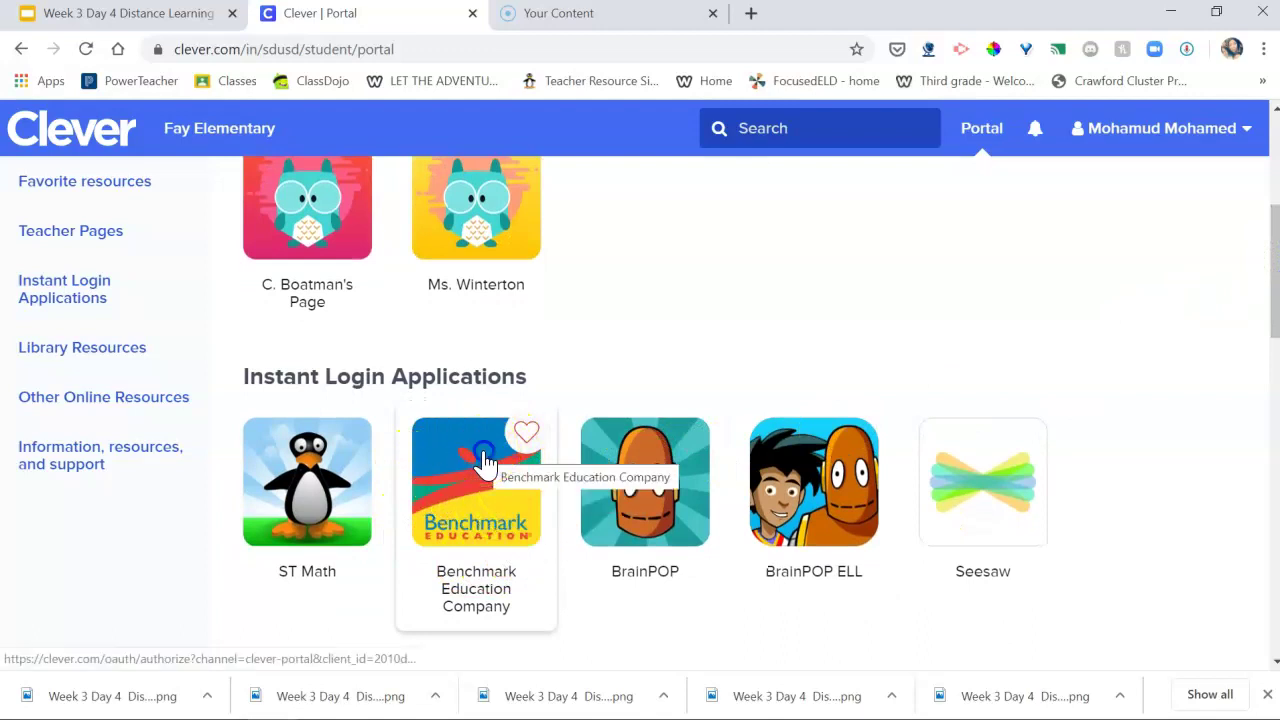
click(484, 460)
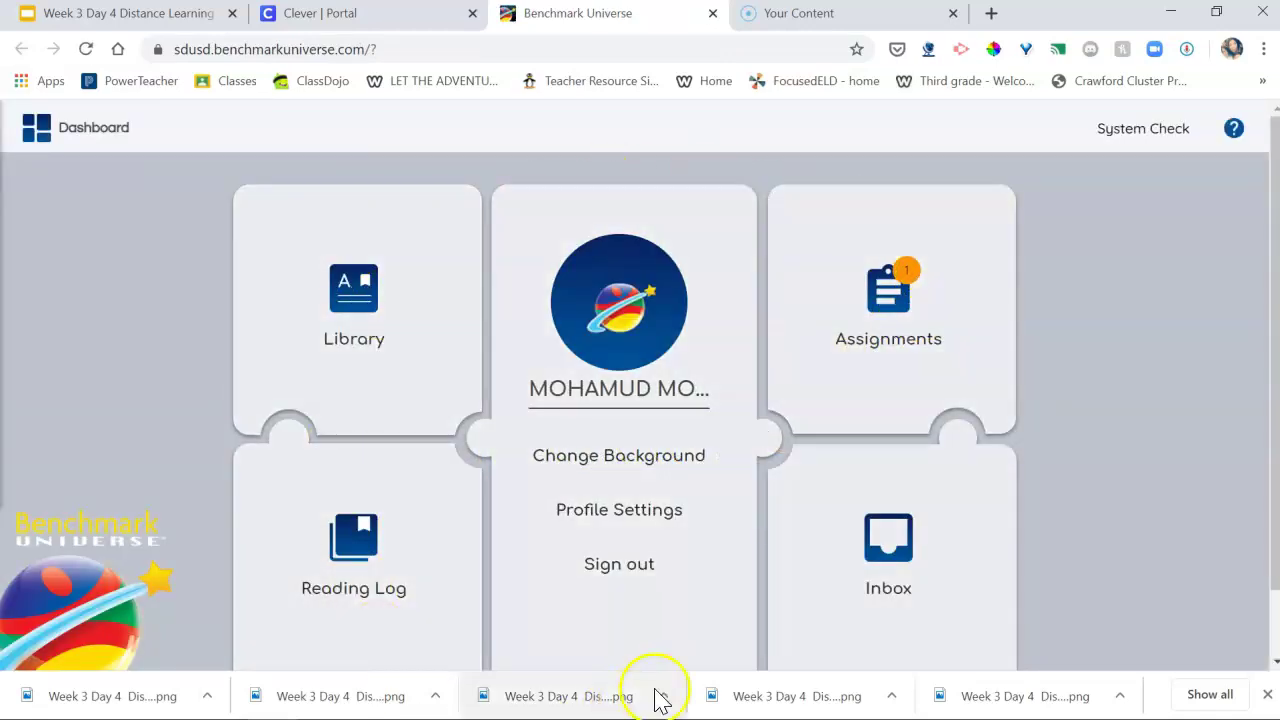
Step: Open the Assignments list and select the in-progress Close Reading 5-14 assignment
drag(1270, 243, 1270, 272)
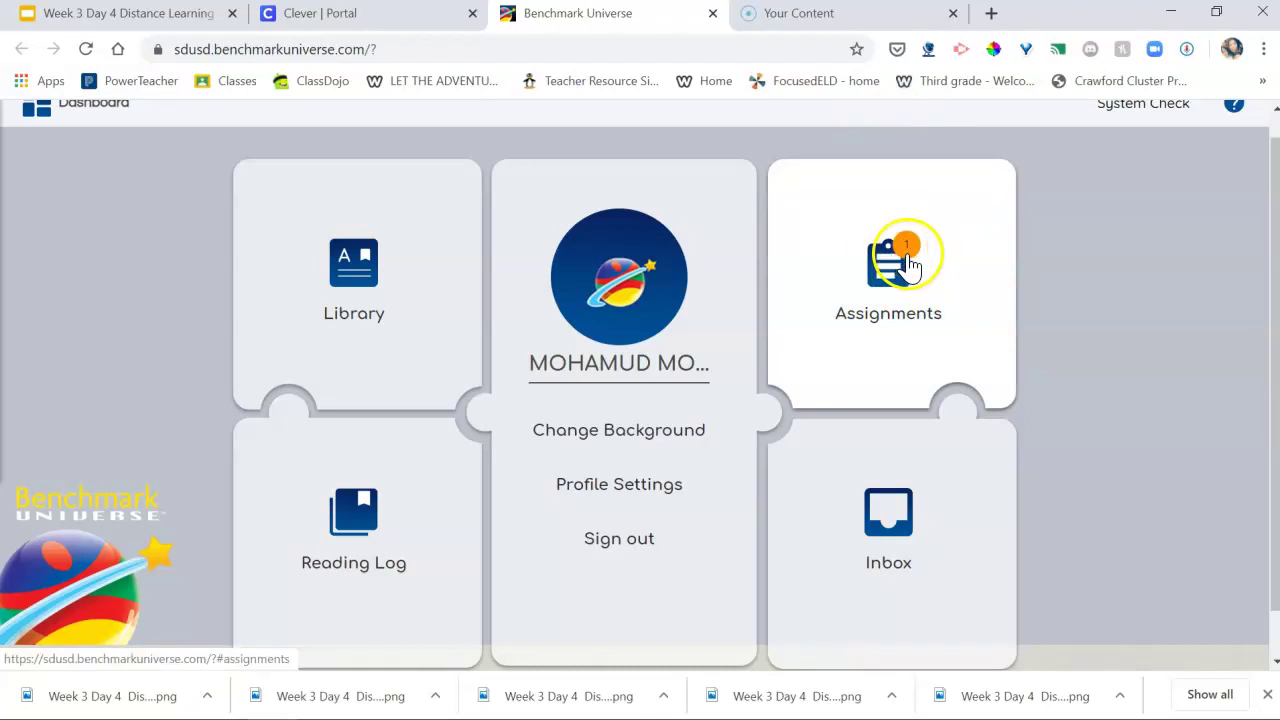
click(903, 272)
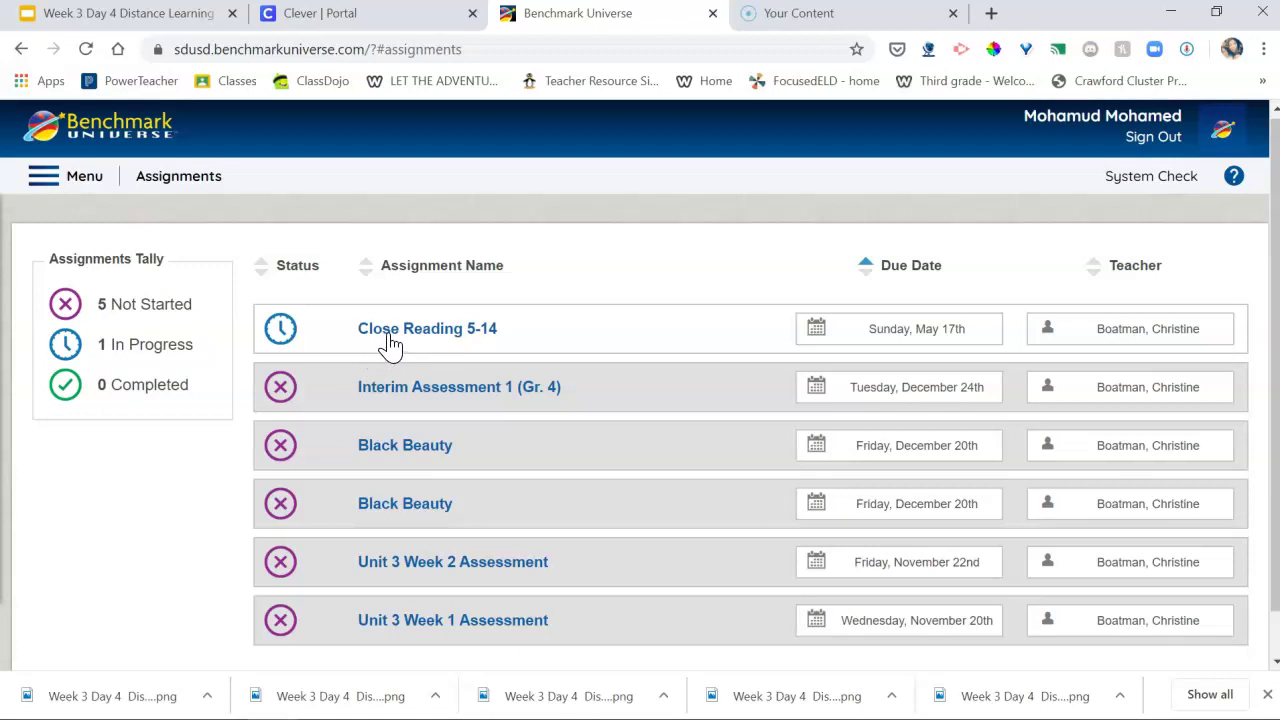
click(391, 340)
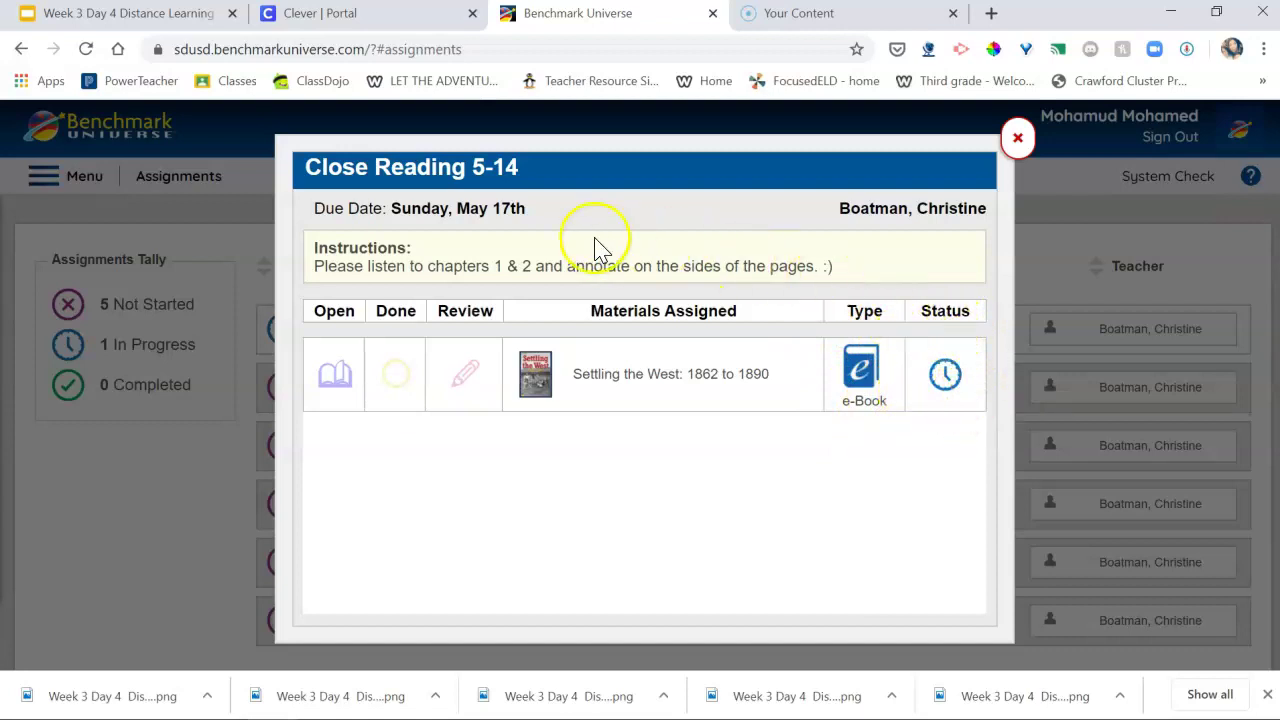
Step: Open the Settling the West: 1862 to 1890 e-book and start the cover's read-aloud
click(322, 396)
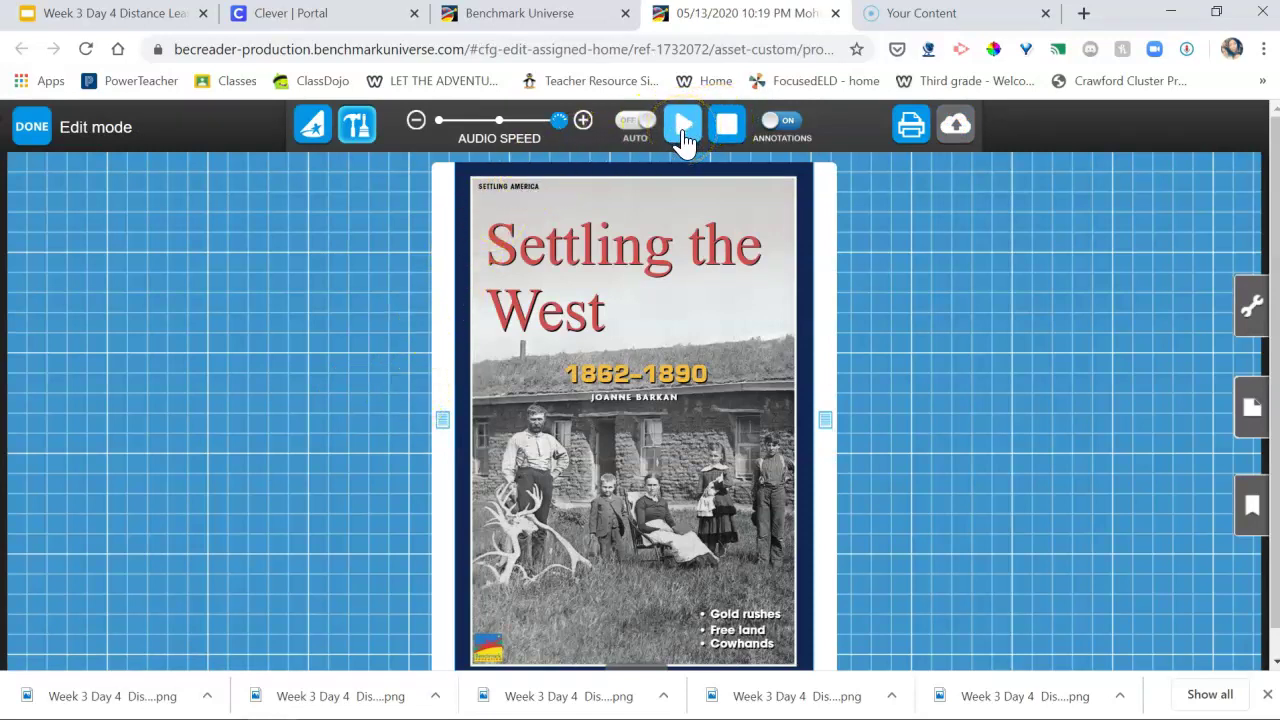
click(684, 130)
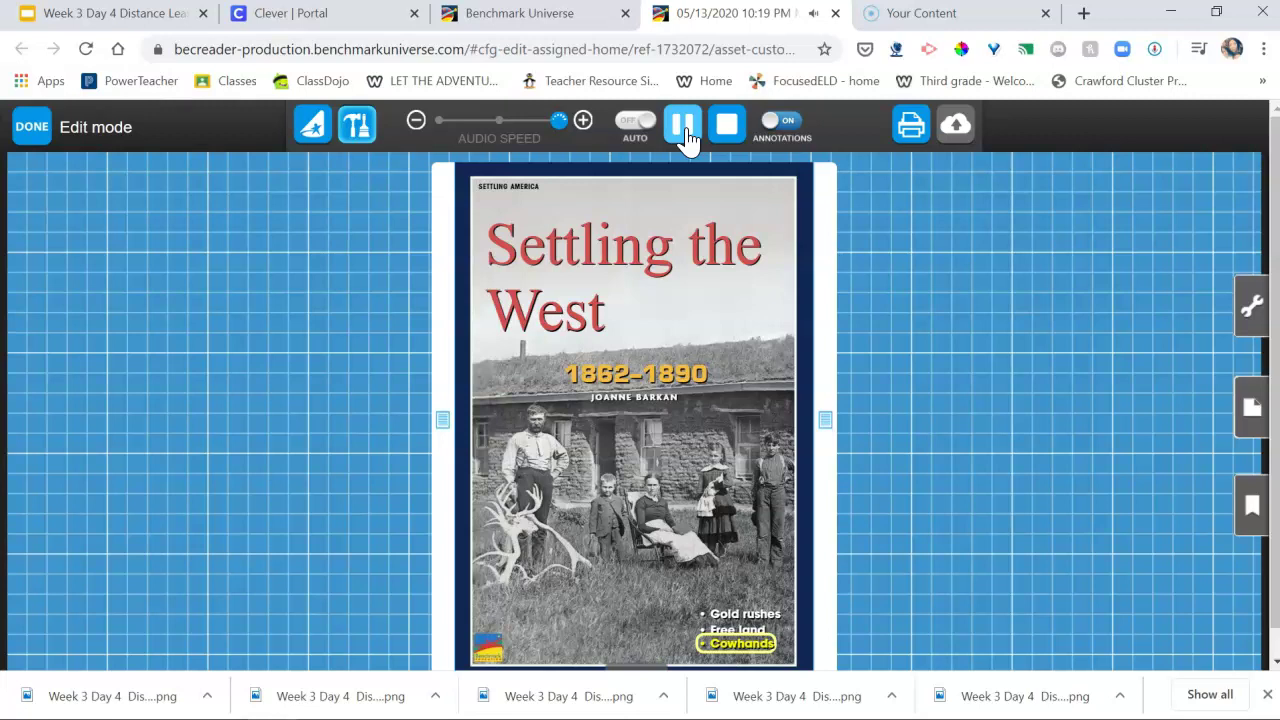
Step: Pause the cover narration once it ends on 'Cowhands'
click(684, 128)
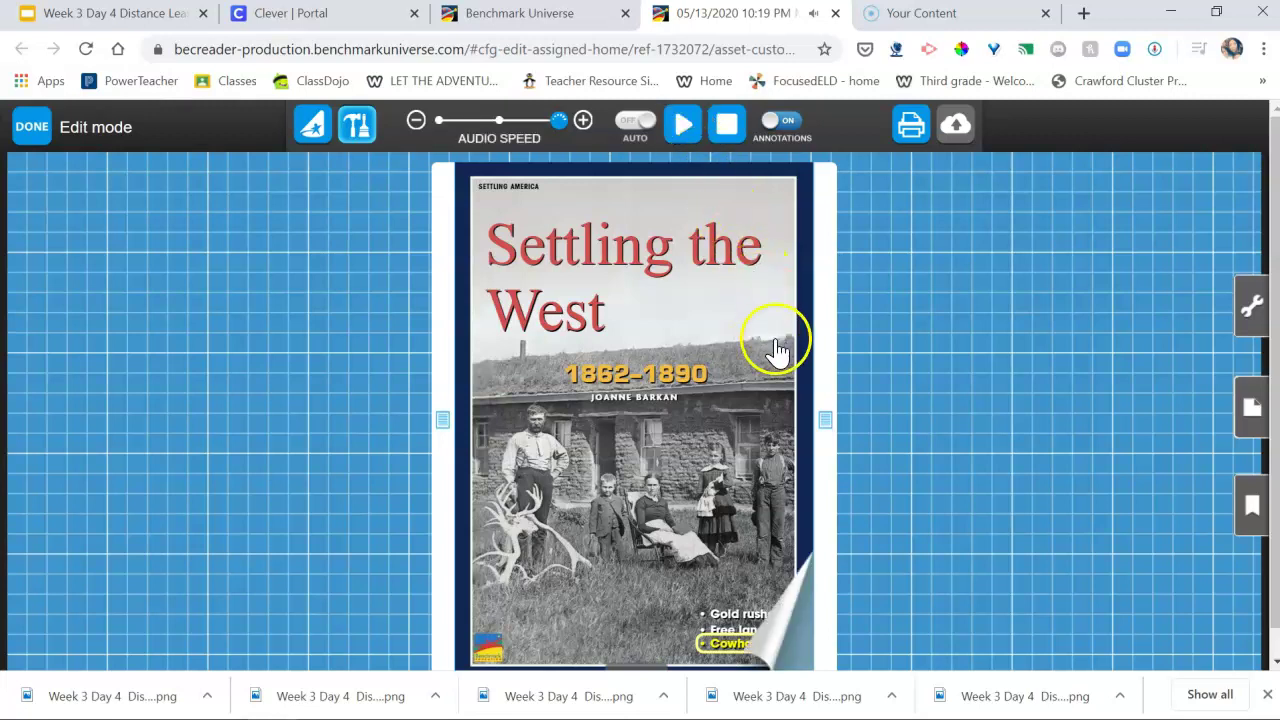
mouse_move(786, 566)
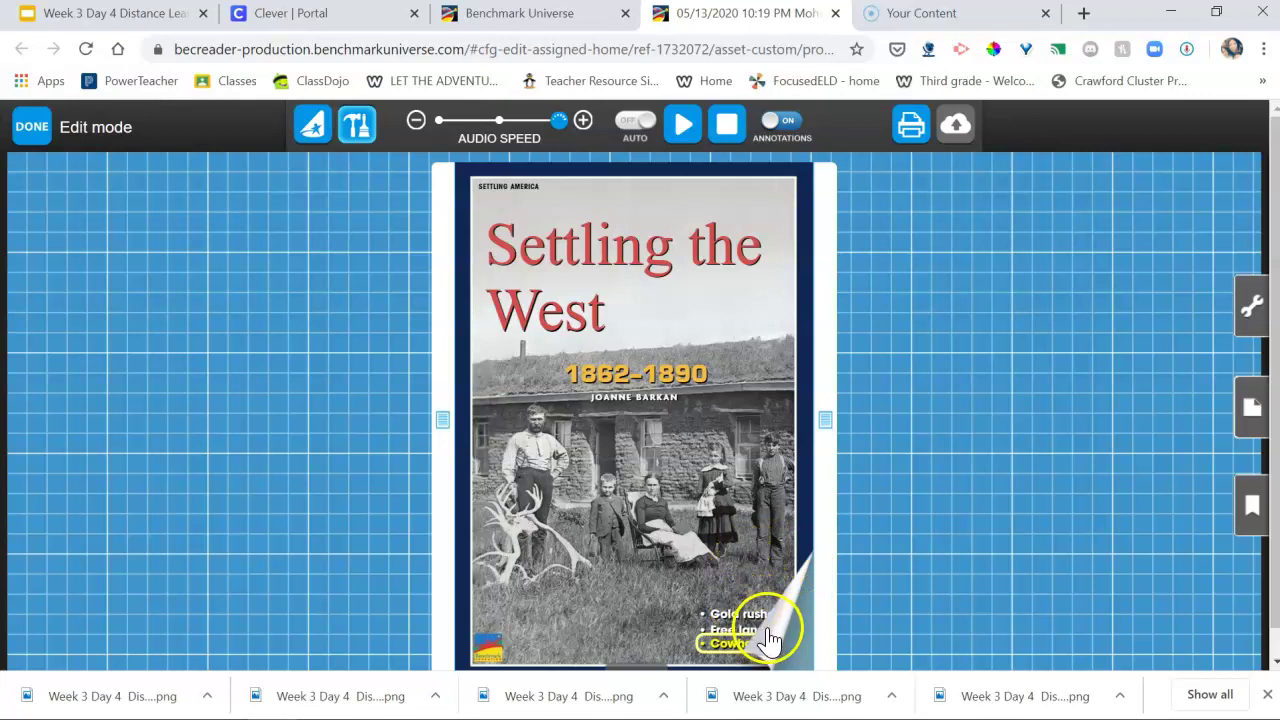
Step: Turn from the cover past the Table of Contents to the Introduction spread
click(770, 638)
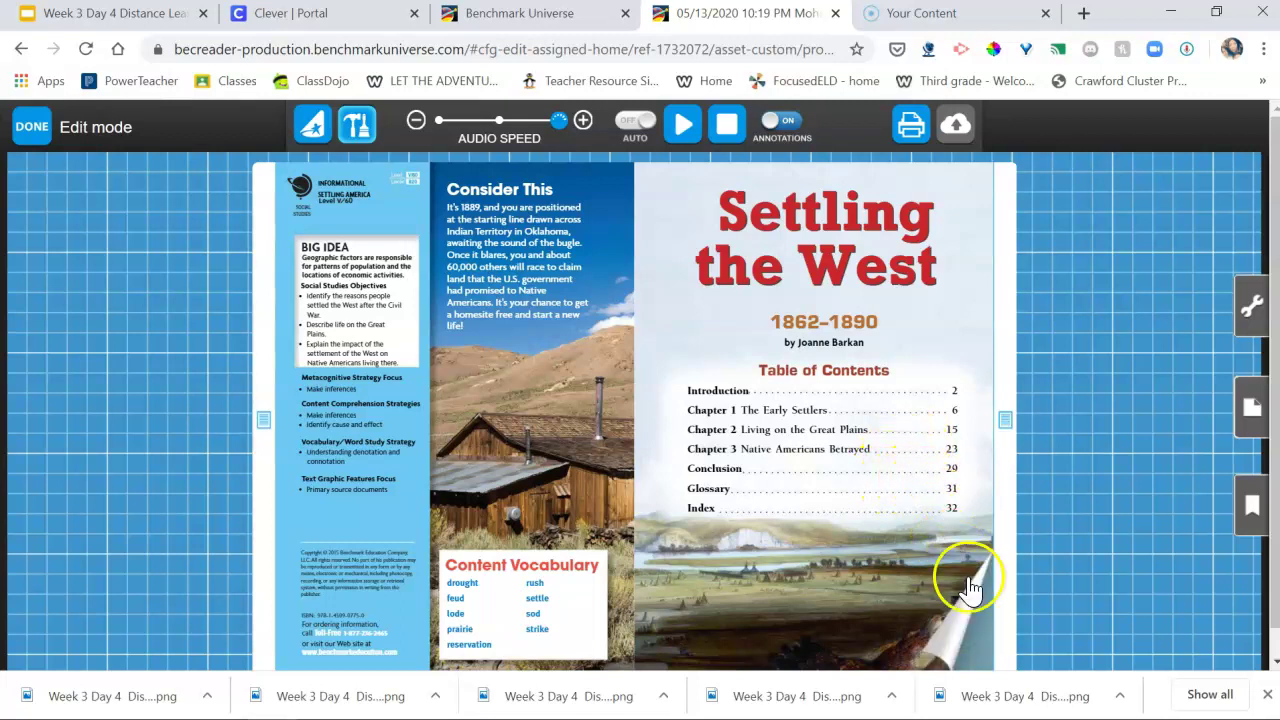
click(952, 630)
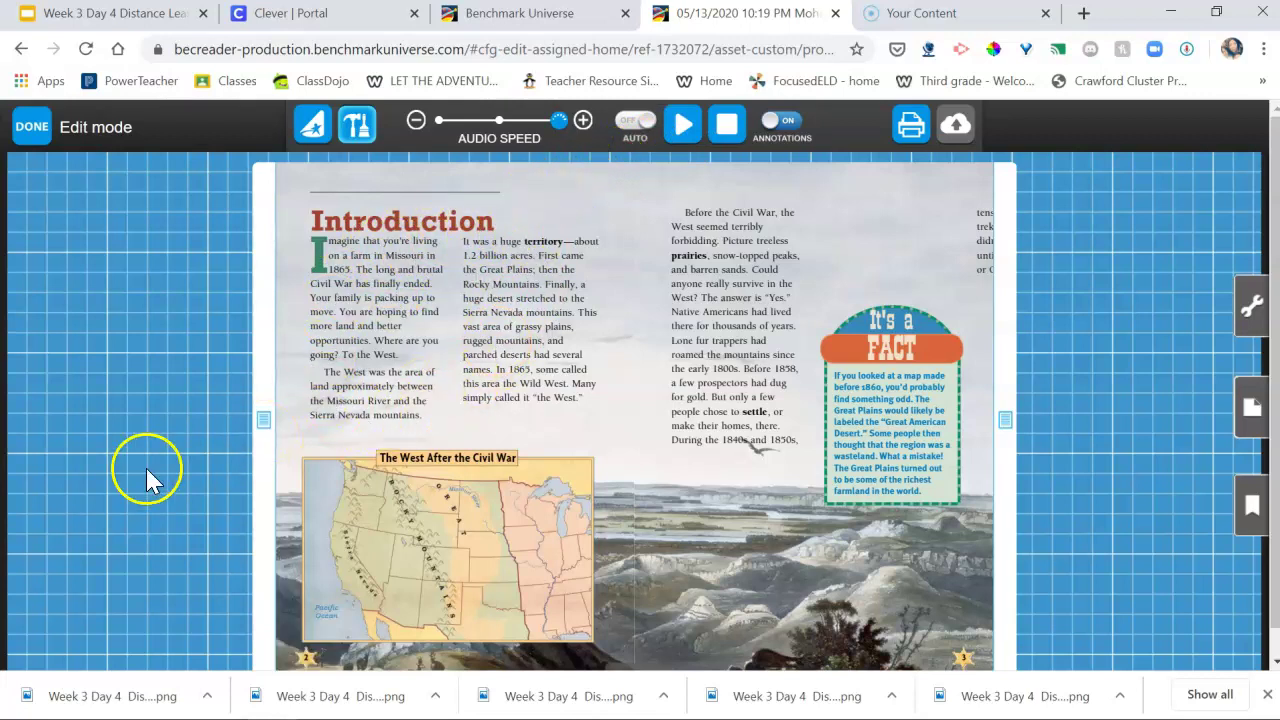
Step: Write the P1 note and P2 label in Close Reading Notes, dismissing Sticky Keys, then close the notes
click(263, 422)
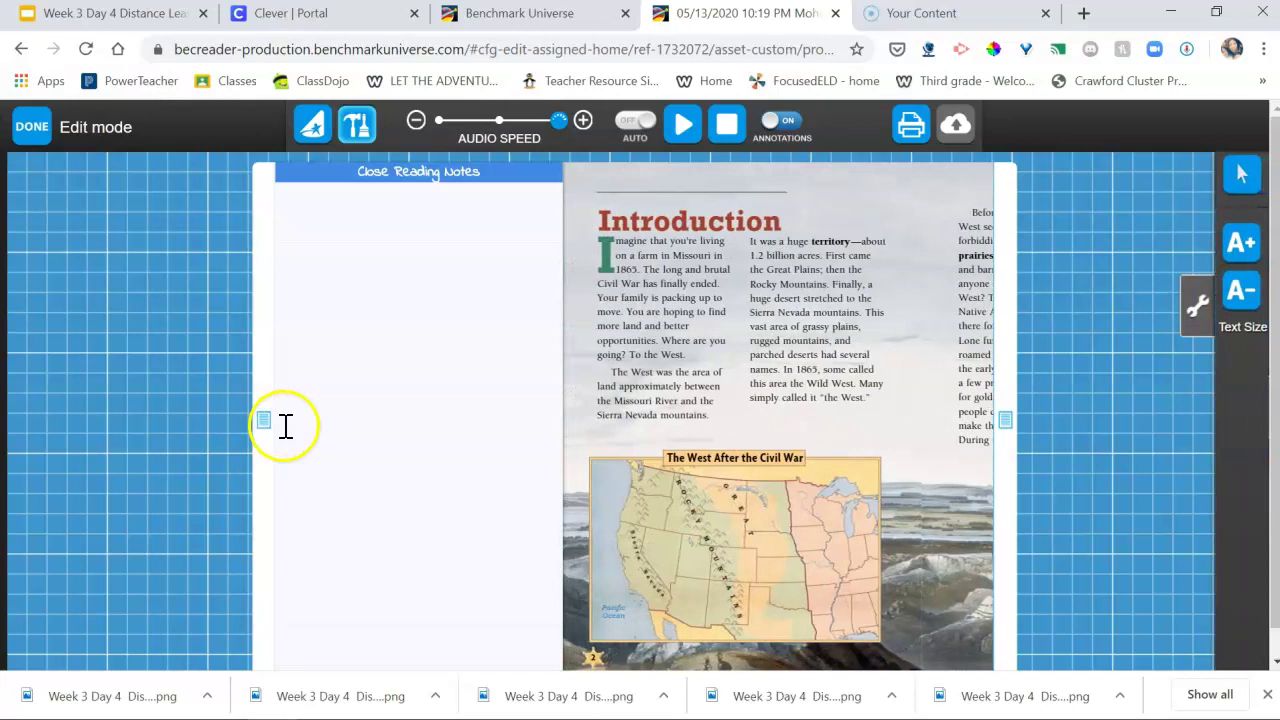
click(356, 218)
text(P)
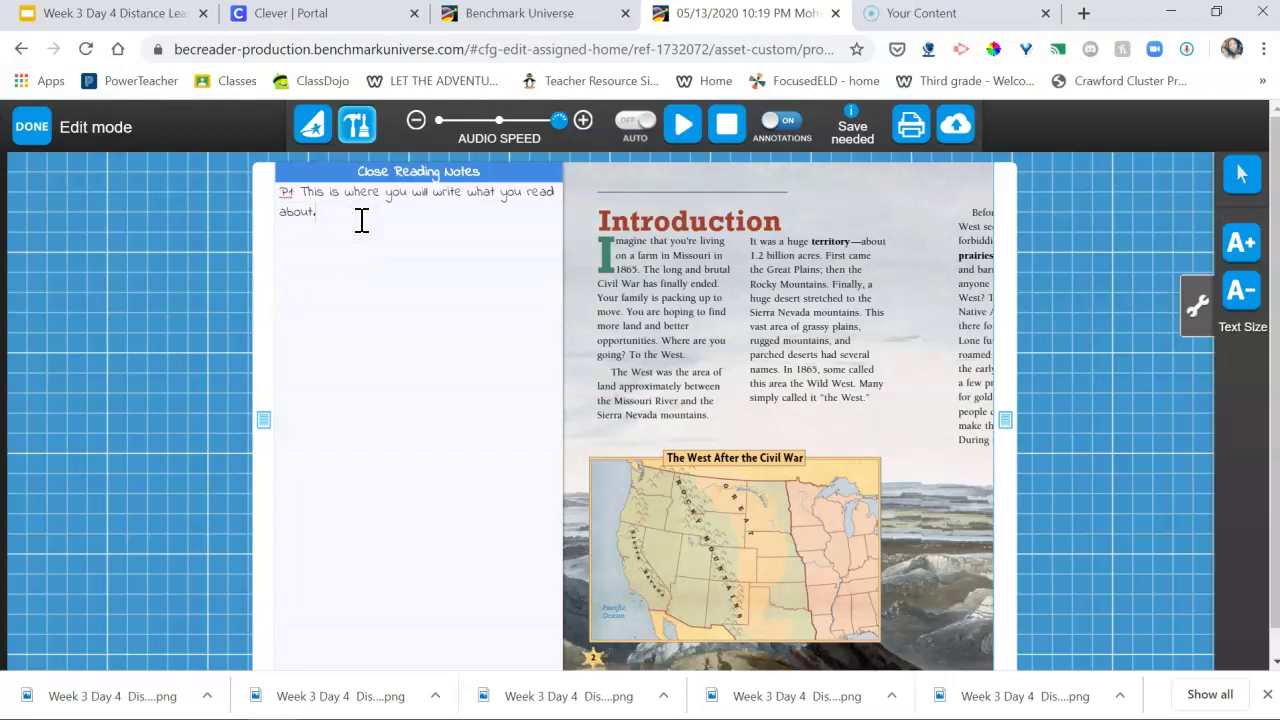
key(shift)
key(shift)
key(shift)
key(shift)
key(shift)
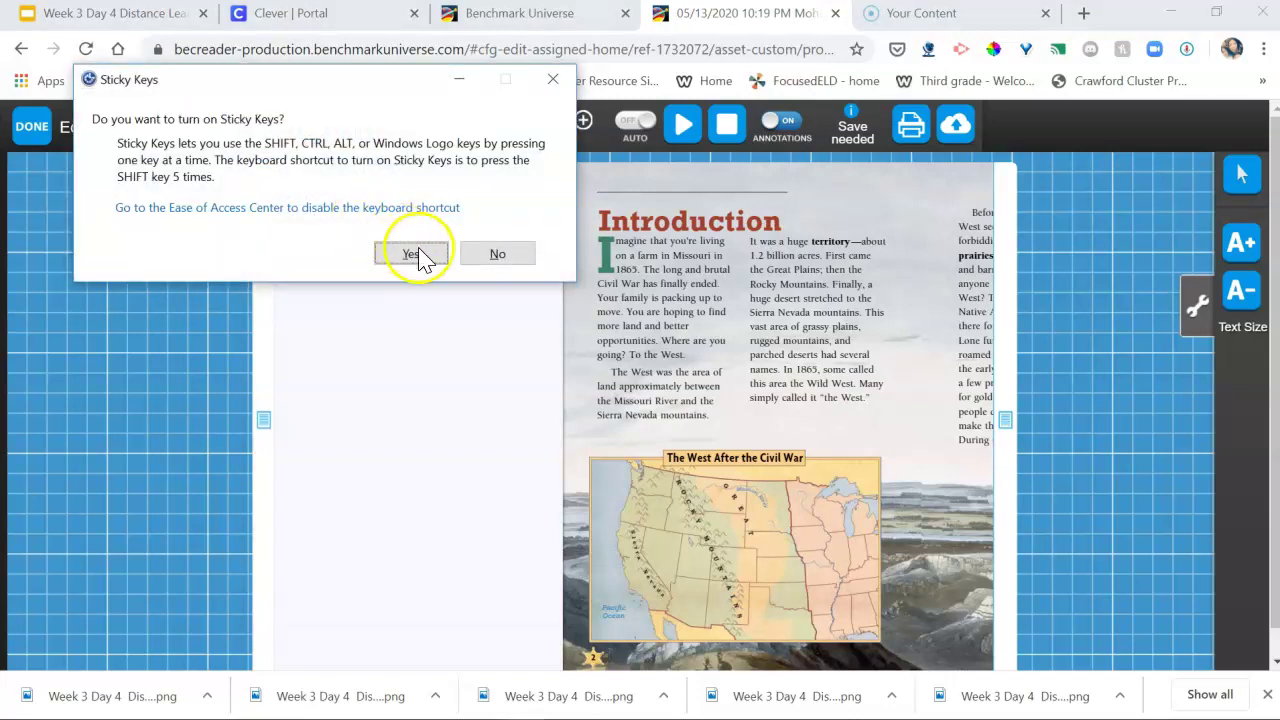
click(553, 79)
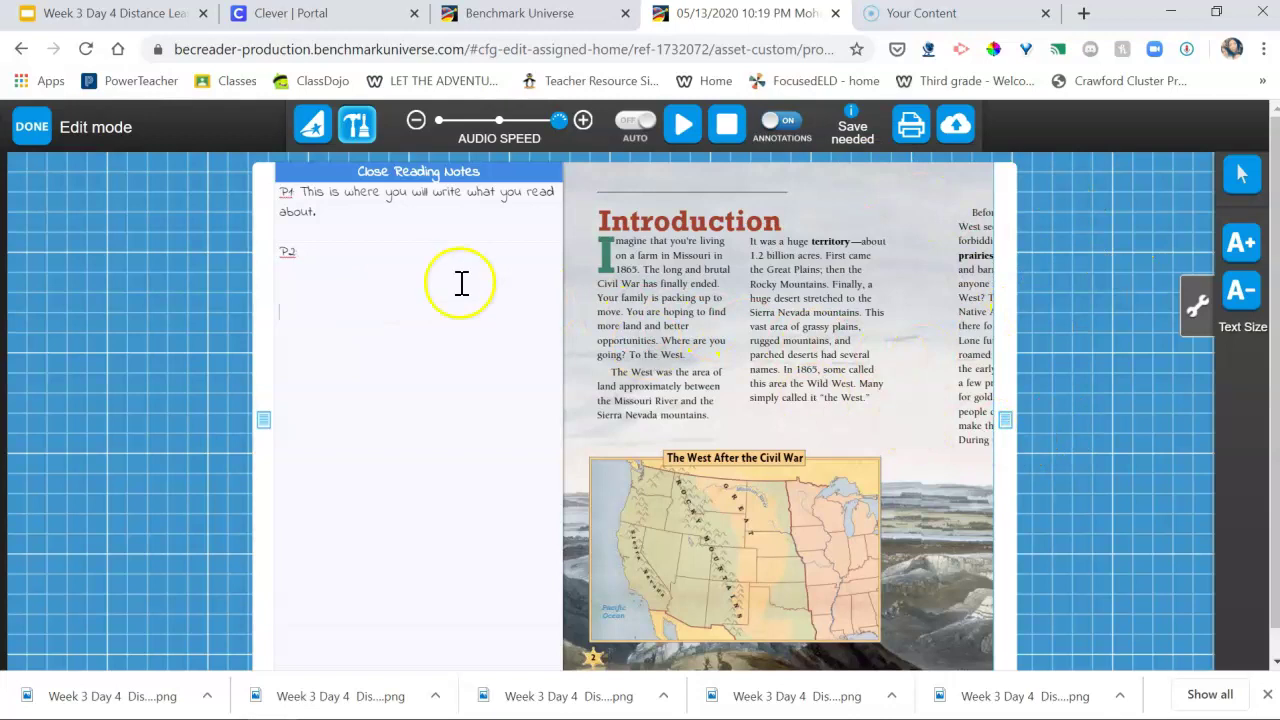
click(264, 421)
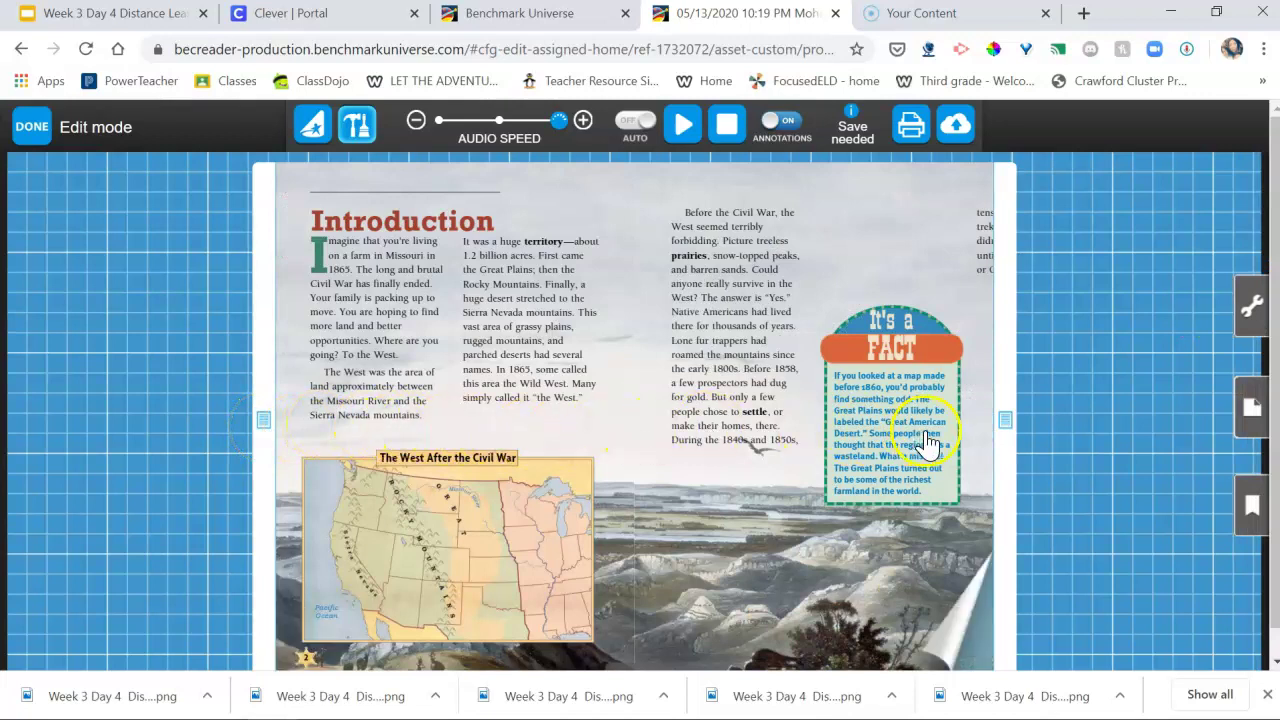
Step: Open and close the right-page notes, then save the book's changes
click(1007, 422)
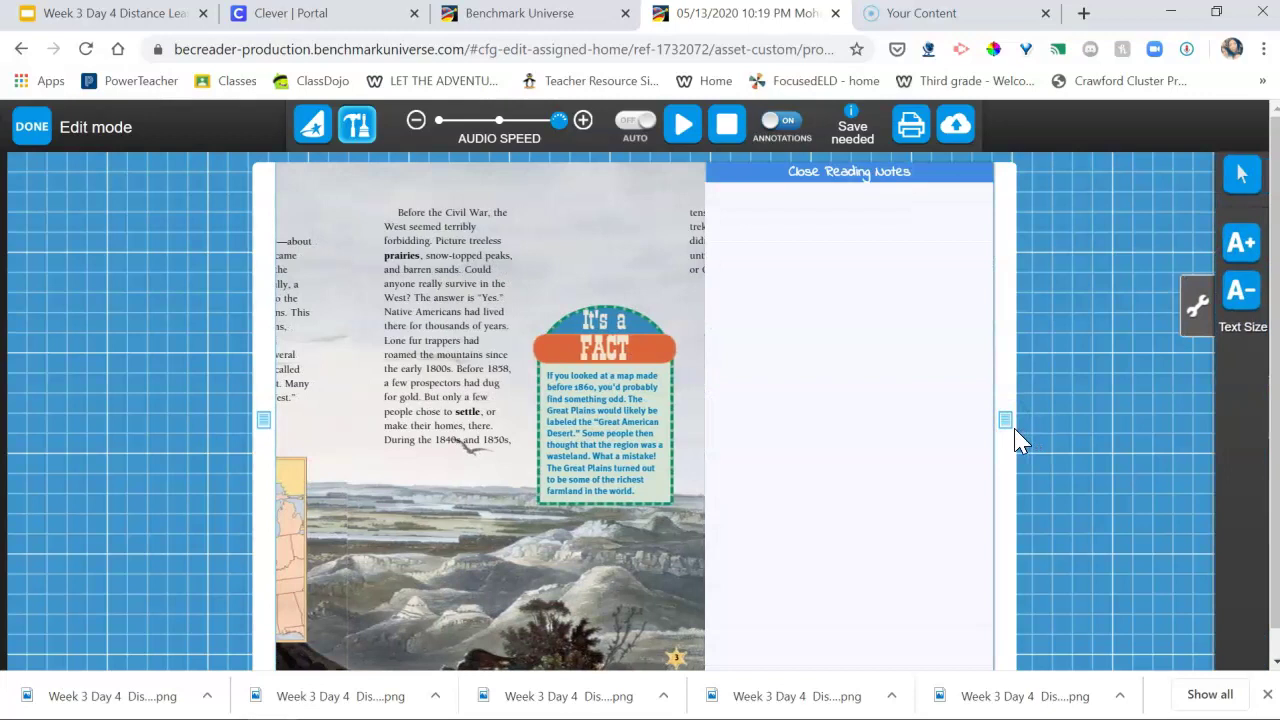
click(1008, 433)
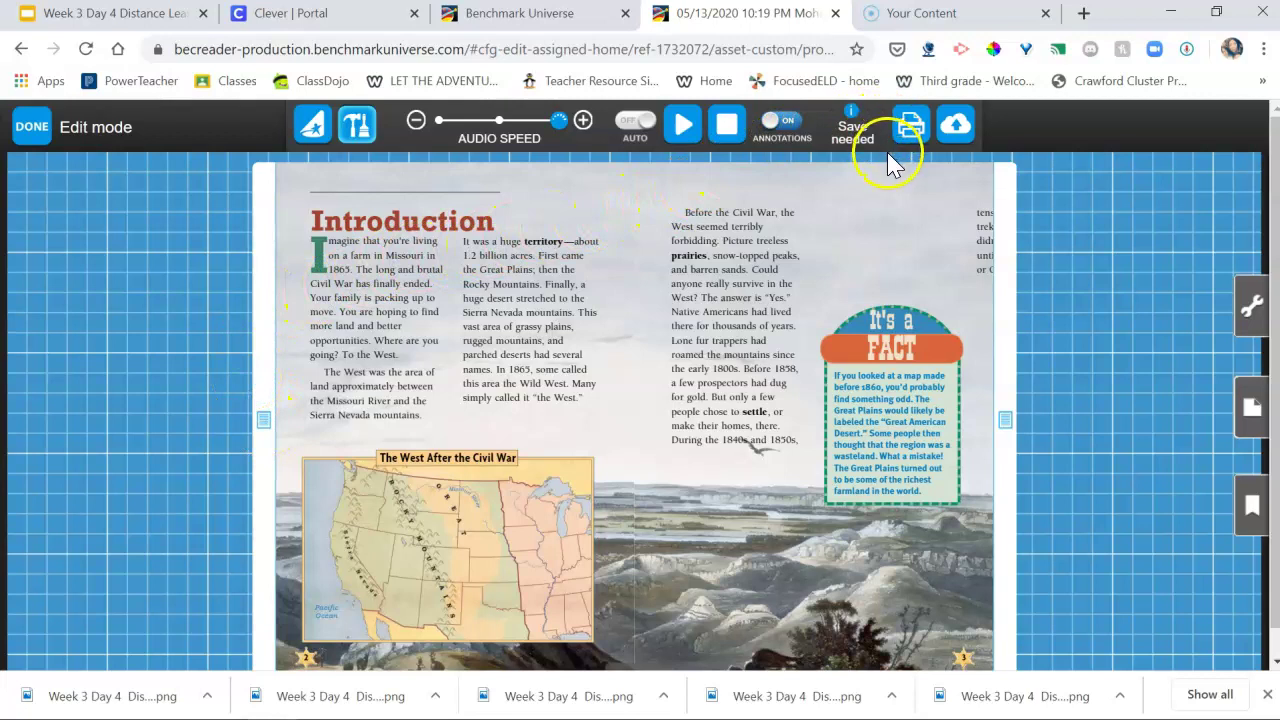
click(953, 138)
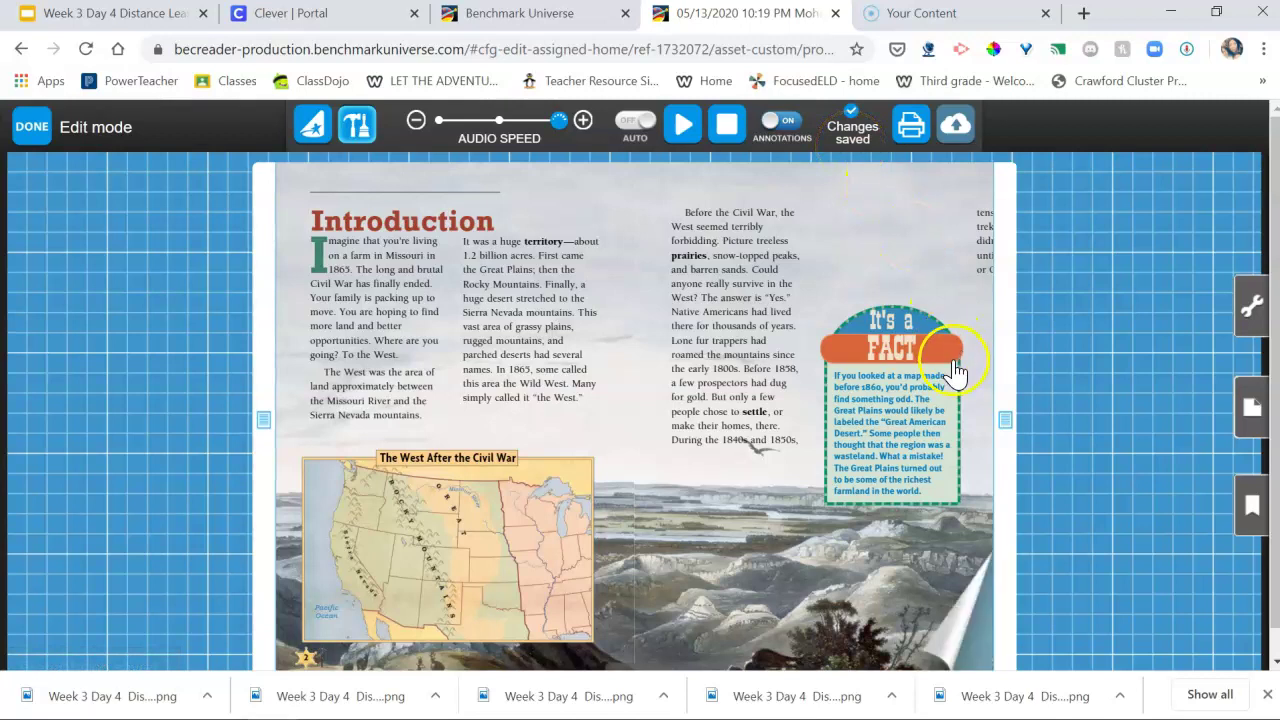
Step: Play the Introduction read-aloud, stop and restart it, then pause it at 'long'
click(681, 128)
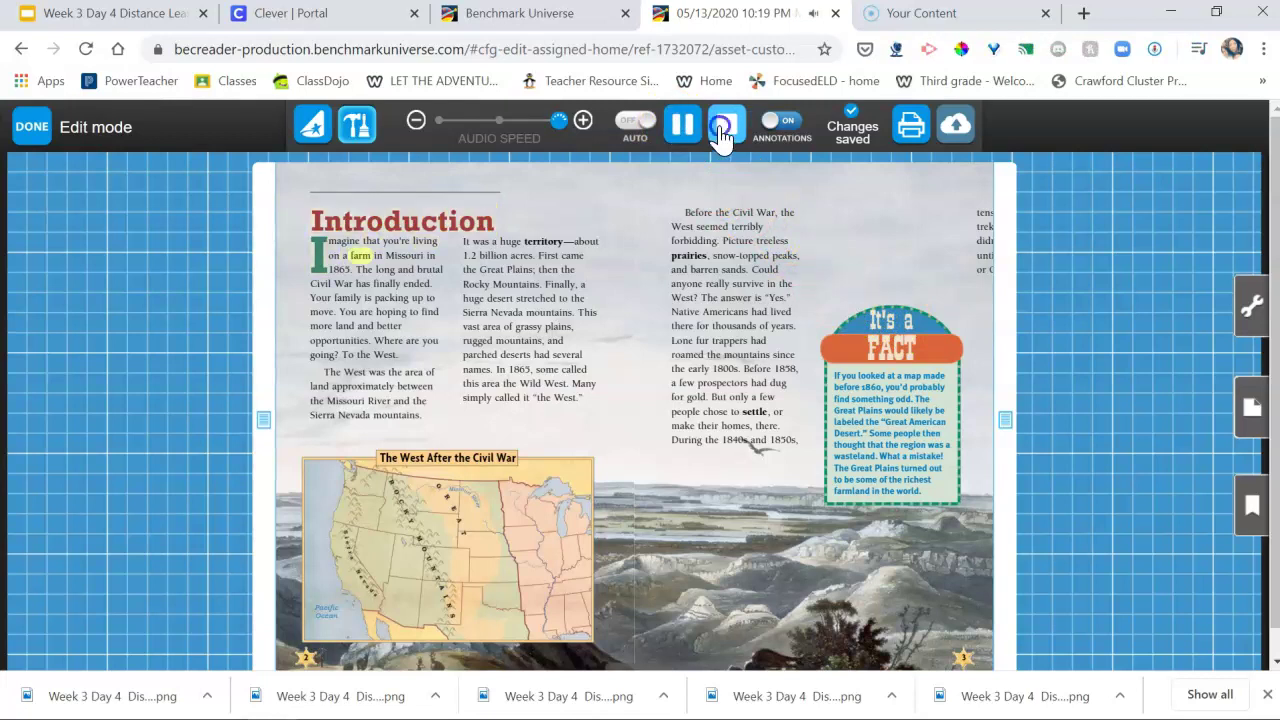
click(725, 125)
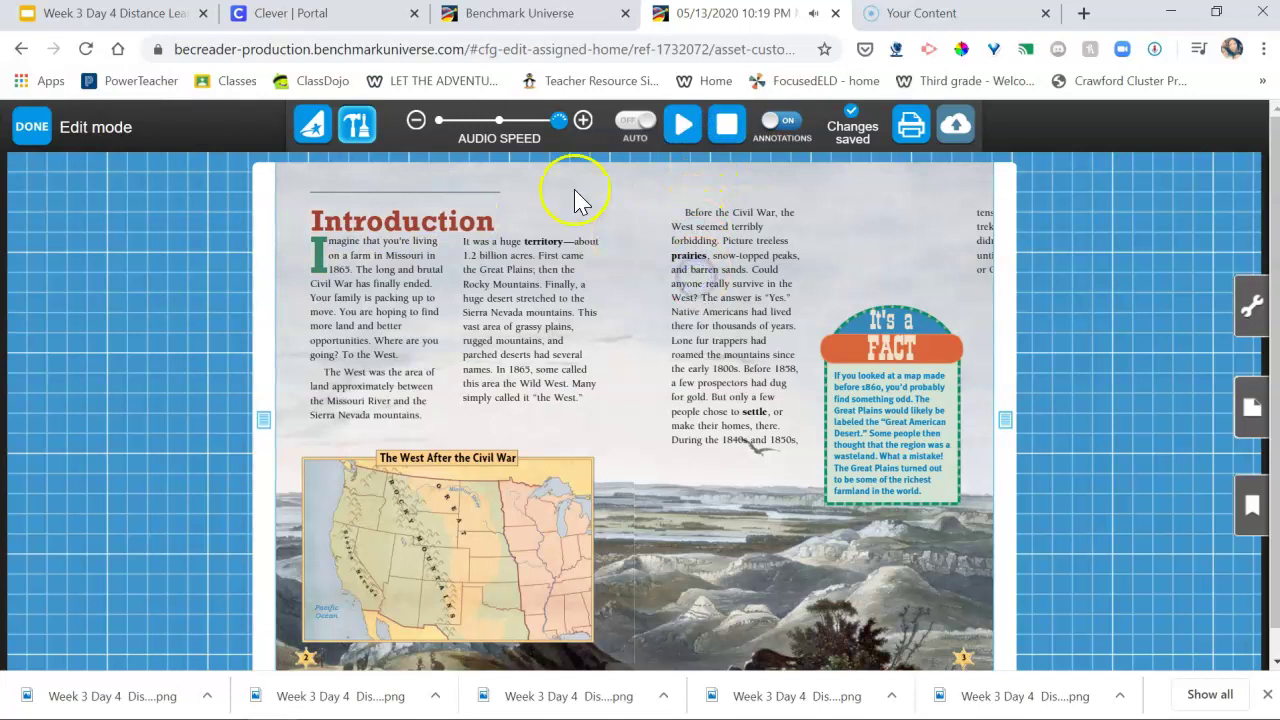
click(682, 124)
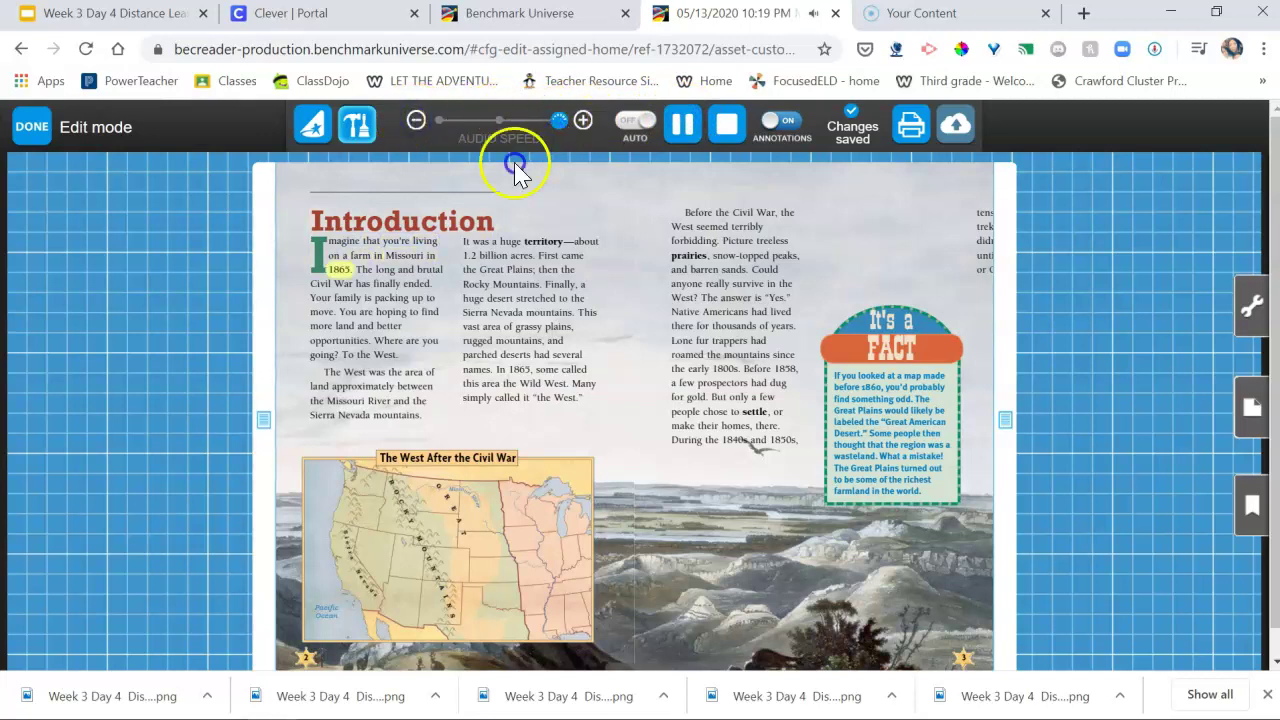
click(683, 124)
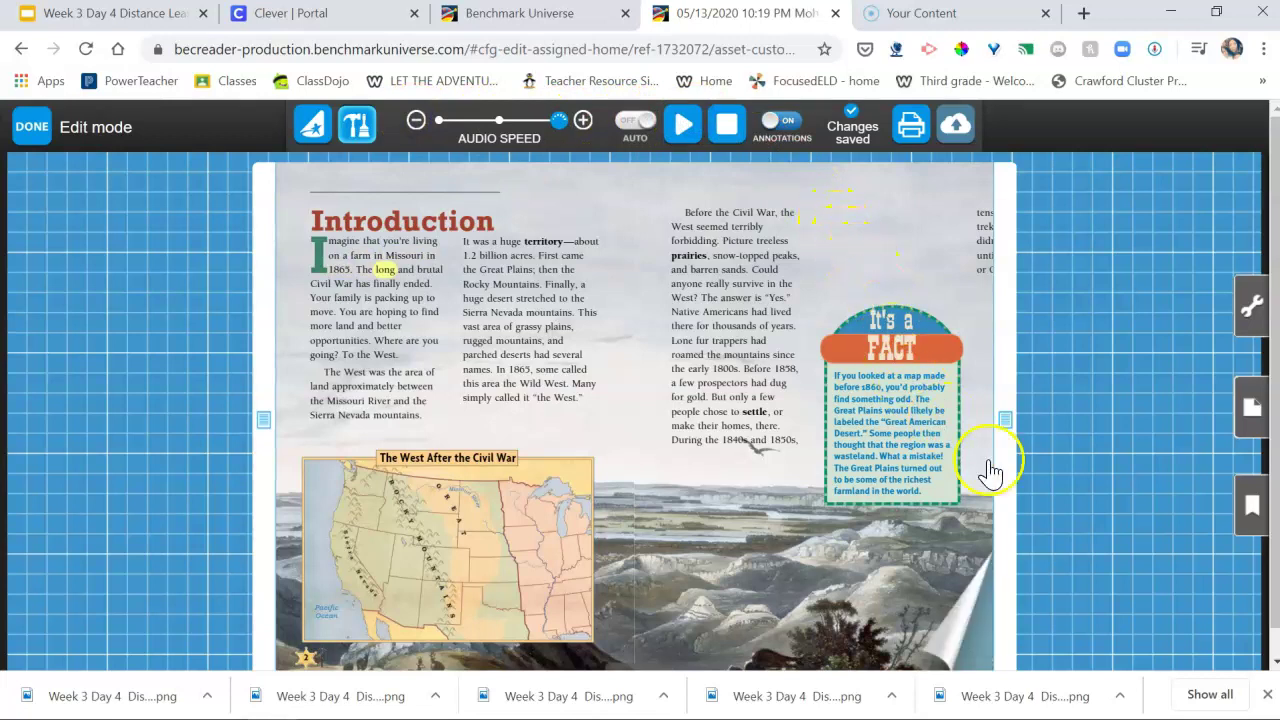
Step: Page forward through Chapters 1 and 2, past the prairie fire spread, to pages 22–23 opening Chapter 3, 'Native Americans Betrayed'
click(976, 660)
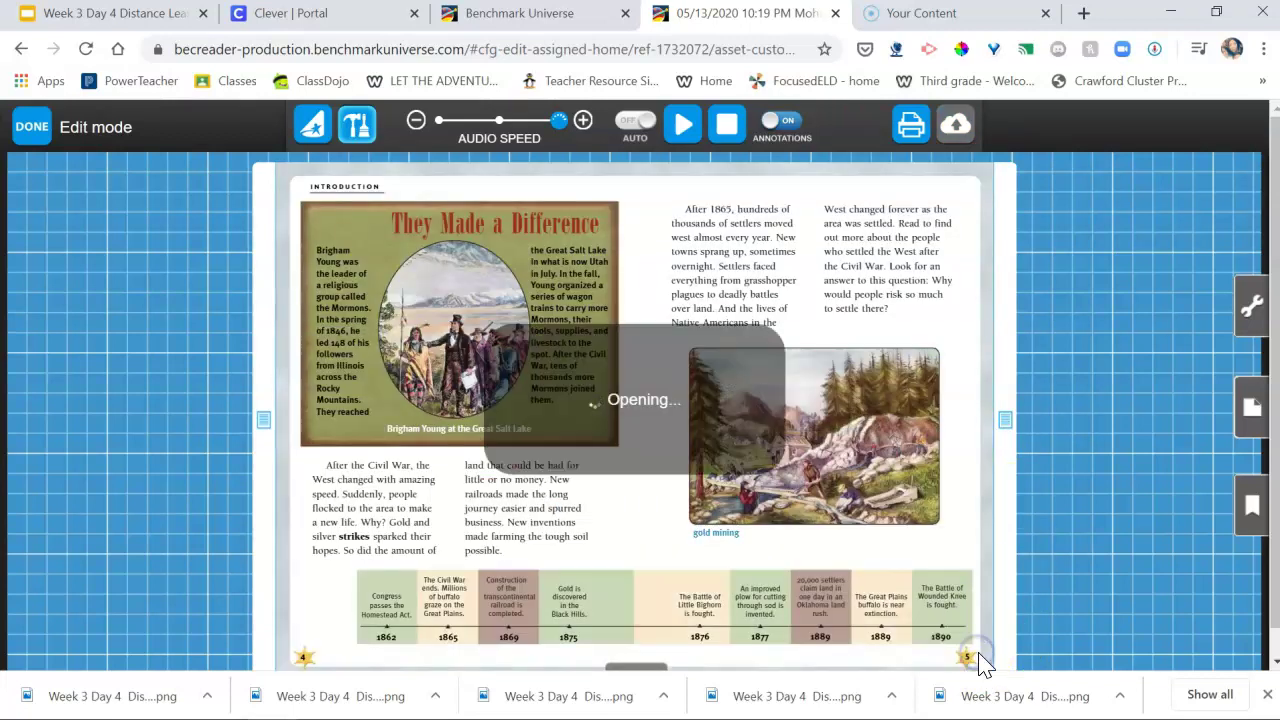
click(978, 658)
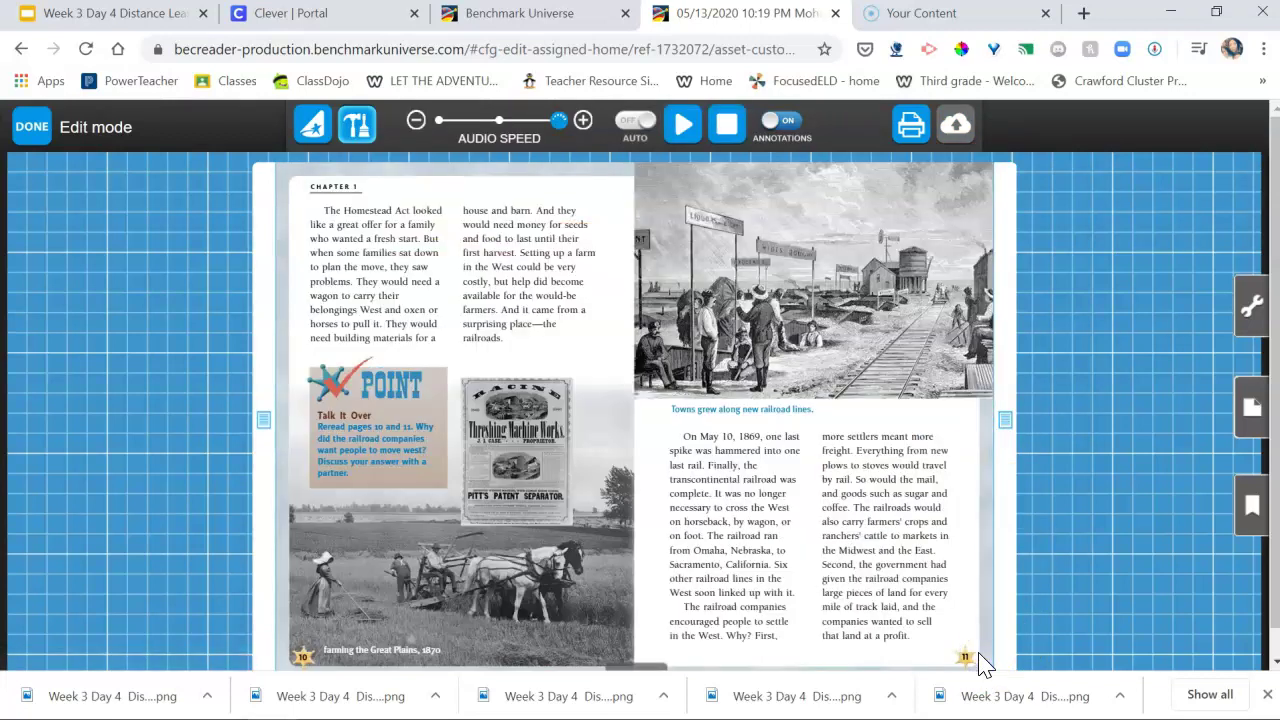
click(978, 658)
click(978, 658)
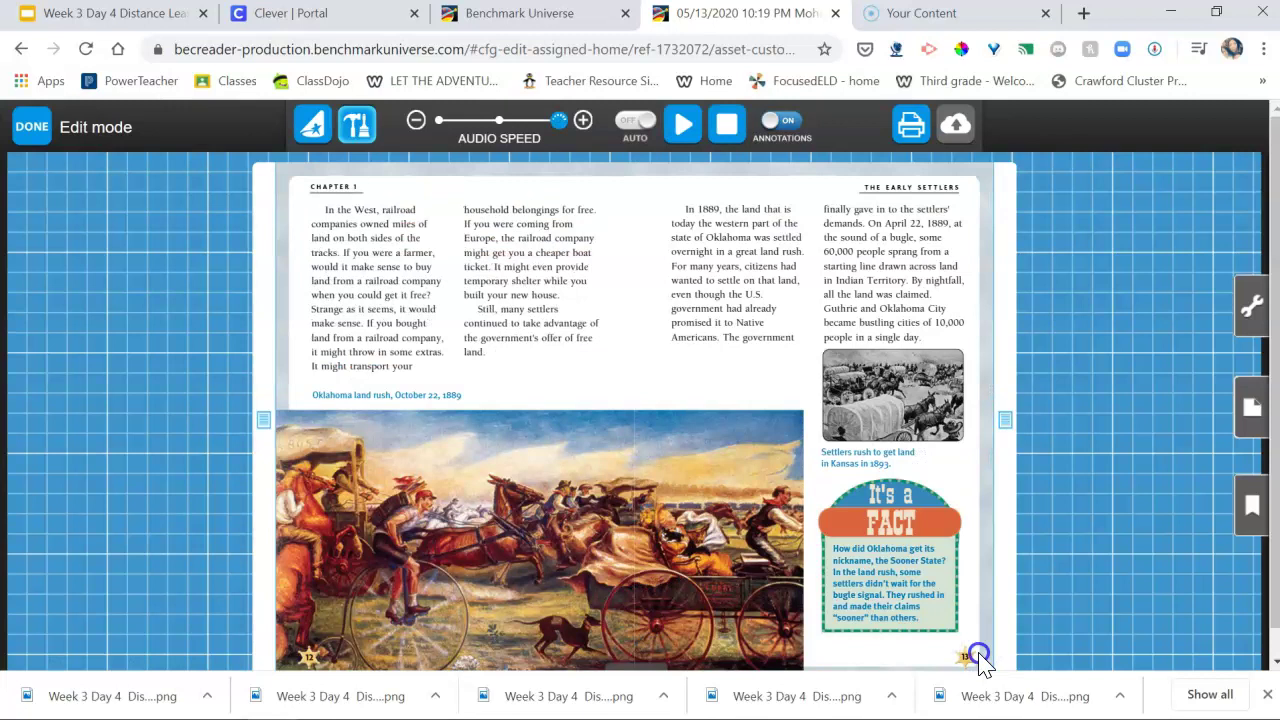
click(978, 658)
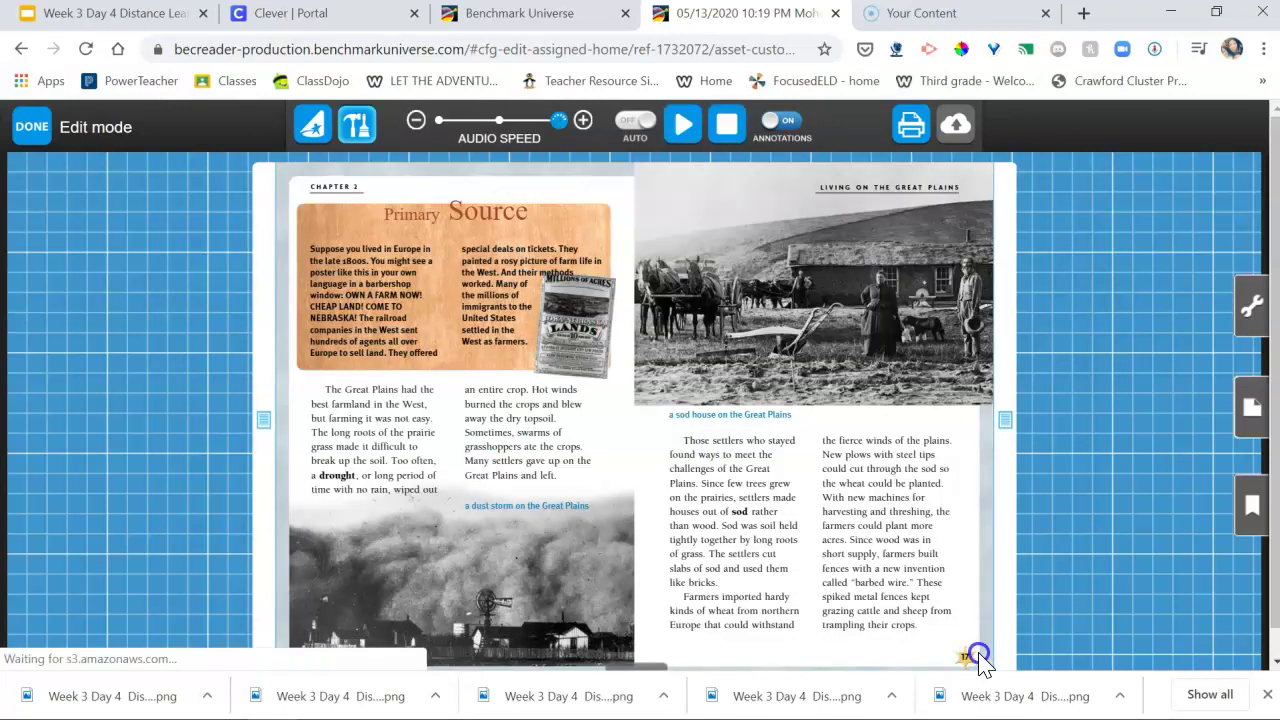
click(978, 658)
click(978, 658)
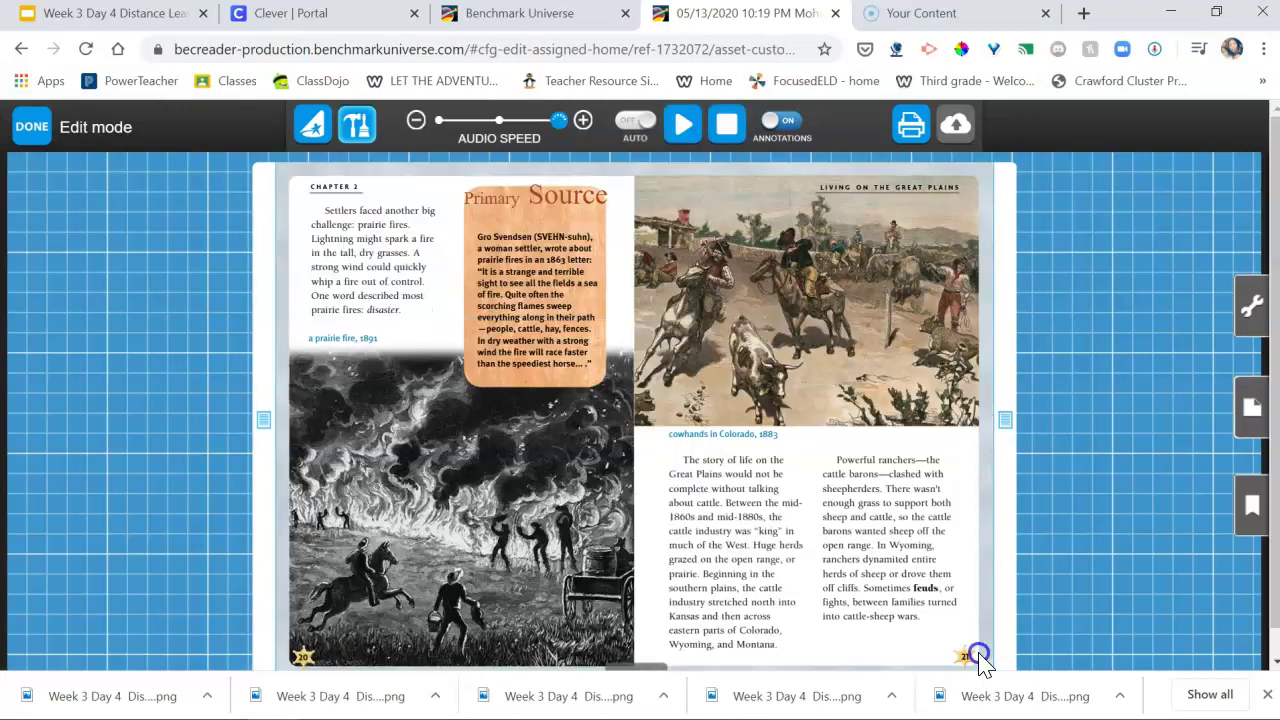
click(978, 658)
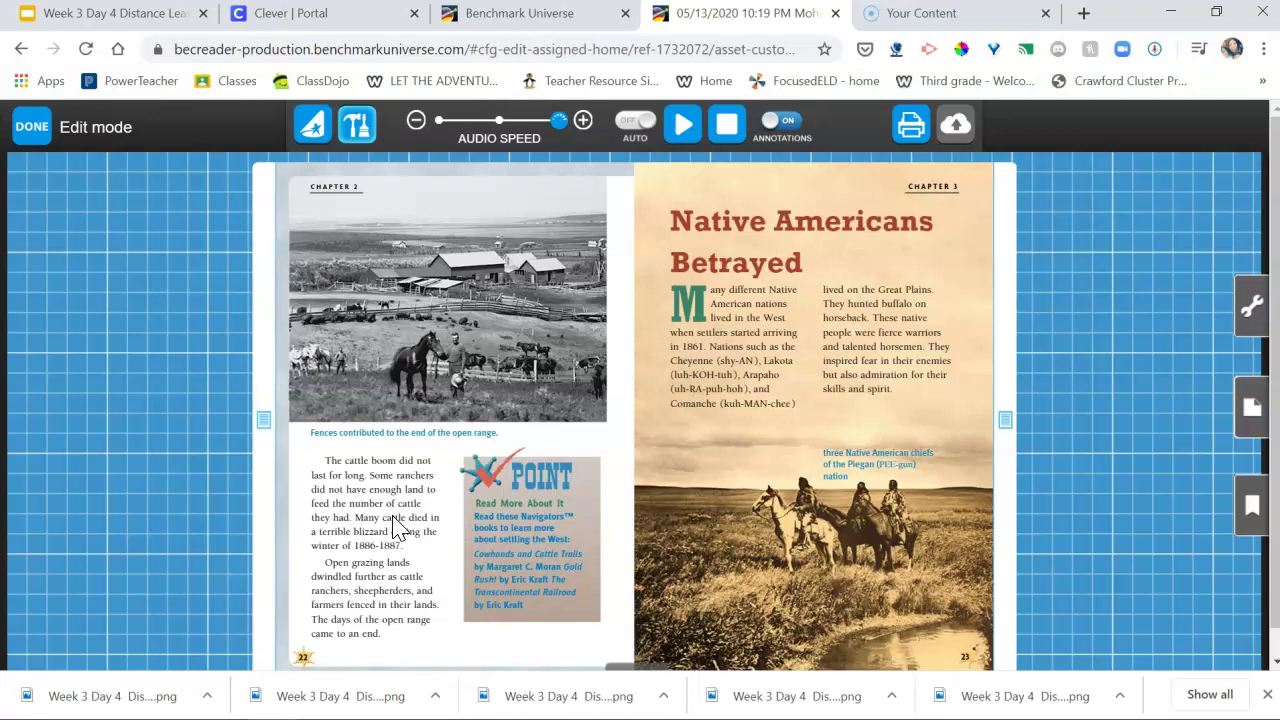
click(101, 424)
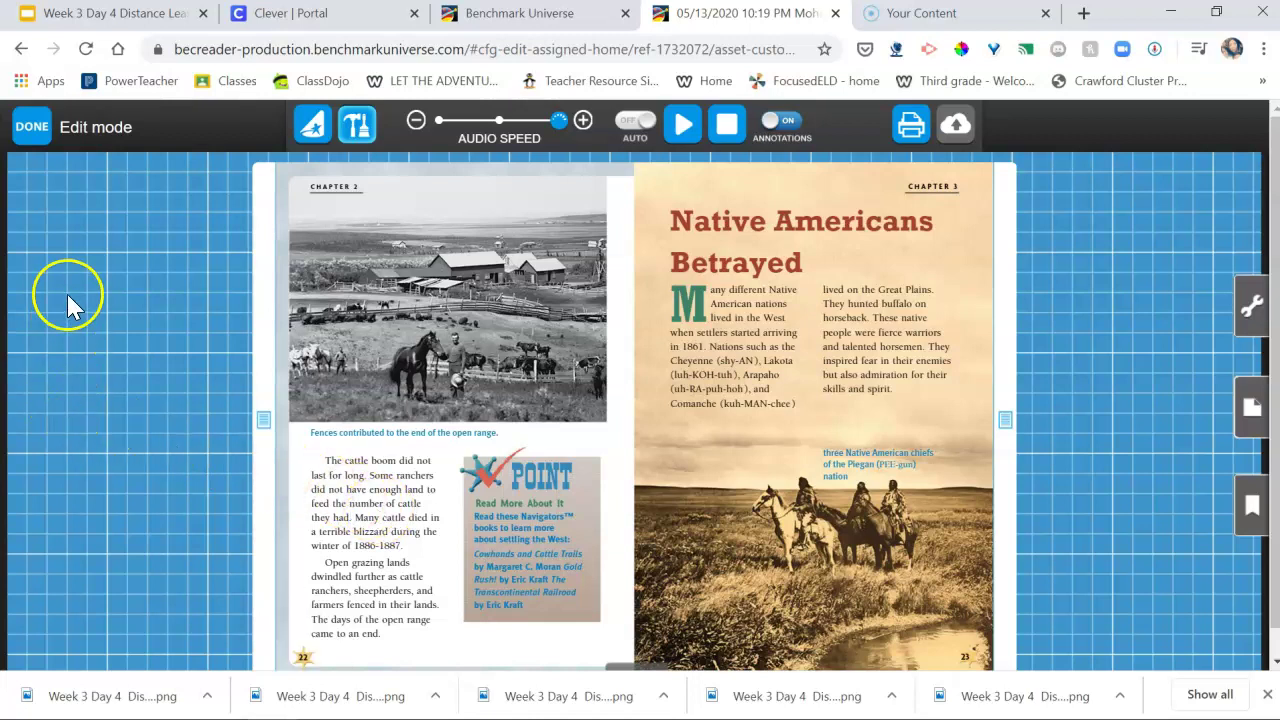